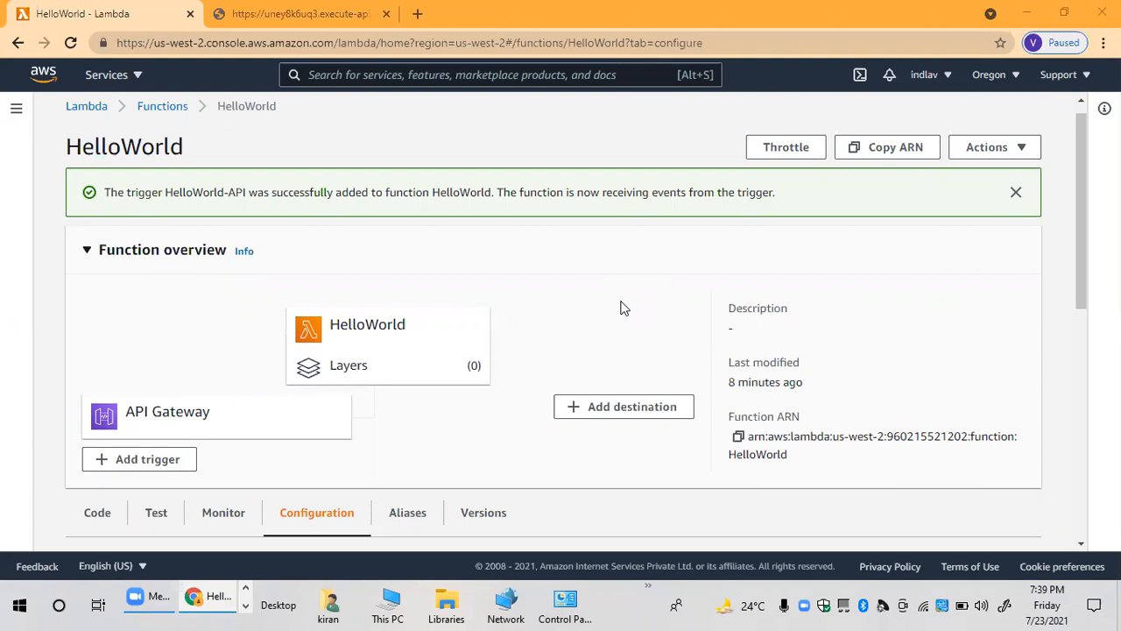
# Open the CodeStar service from the developer tools and start creating a new project
pyautogui.click(138, 79)
pyautogui.click(140, 78)
pyautogui.click(139, 77)
pyautogui.scroll(-5, 428, 359)
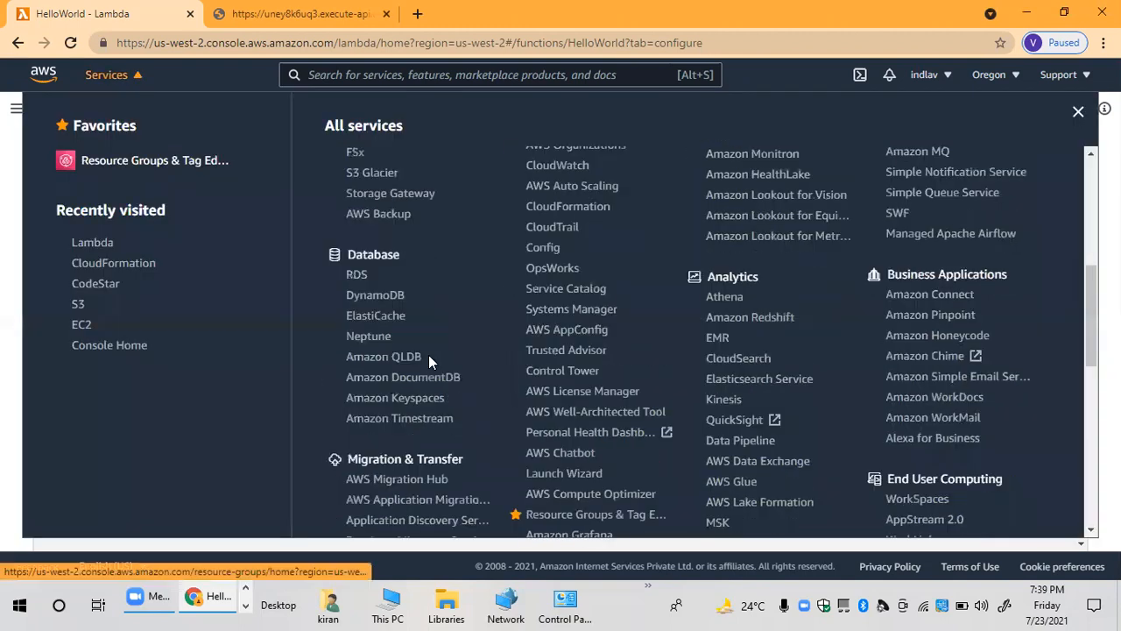
pyautogui.scroll(-10, 428, 355)
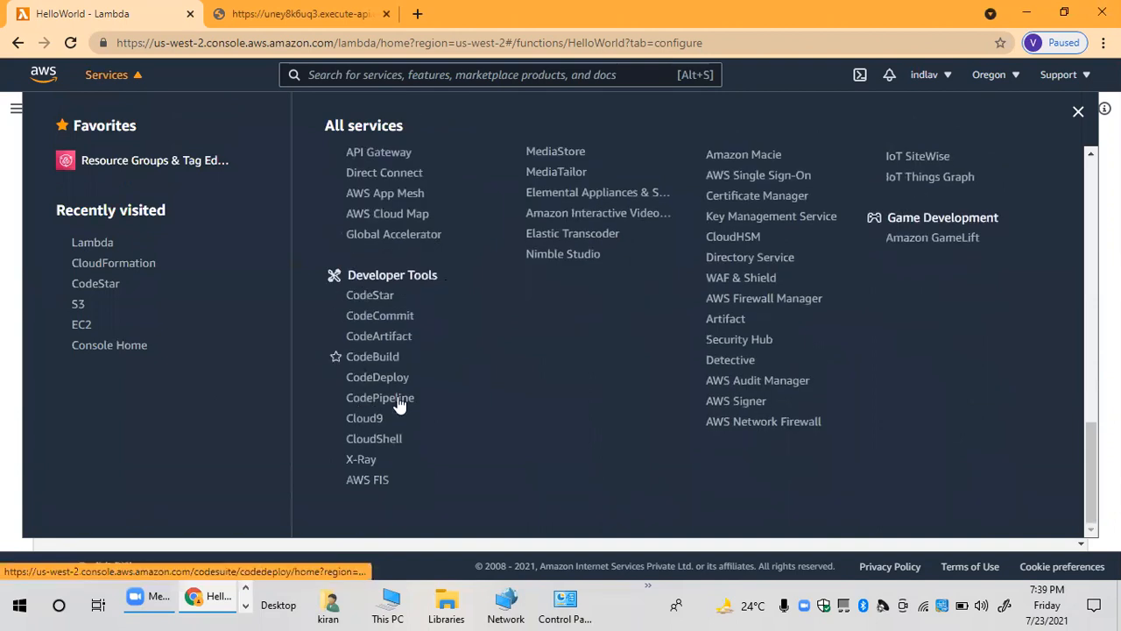
pyautogui.click(370, 299)
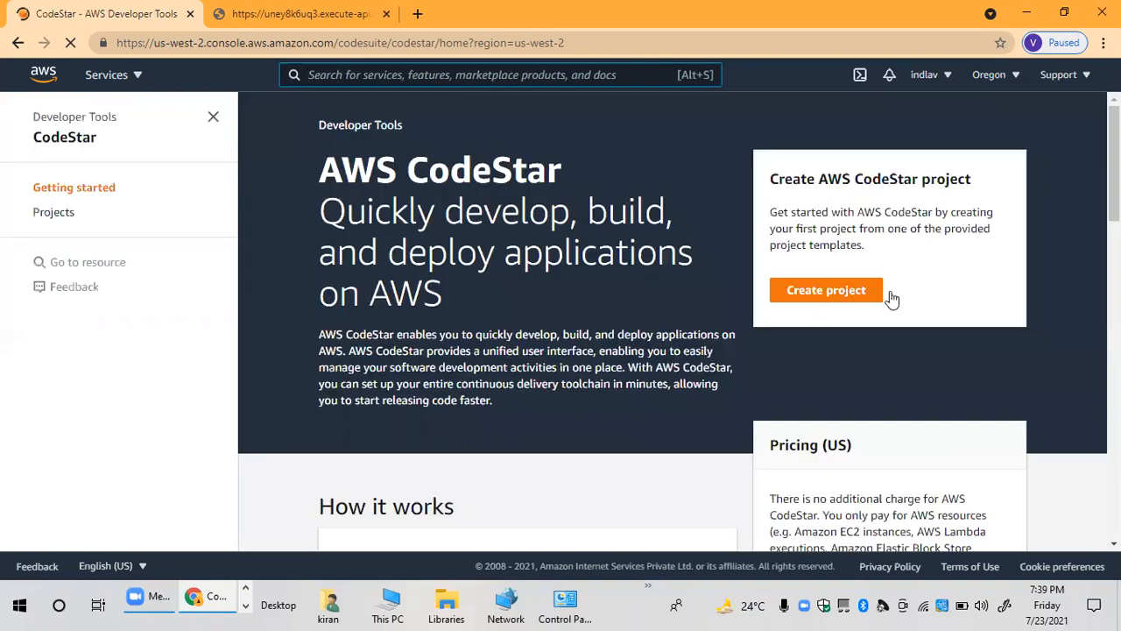
pyautogui.click(891, 296)
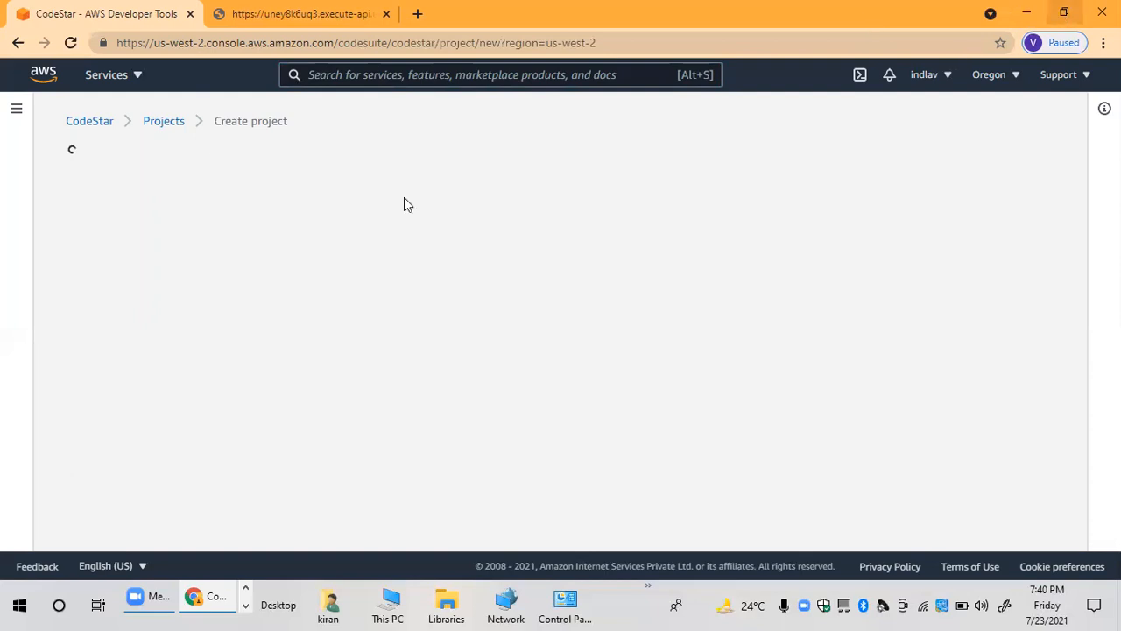
pyautogui.moveTo(543, 13); pyautogui.dragTo(543, 203)
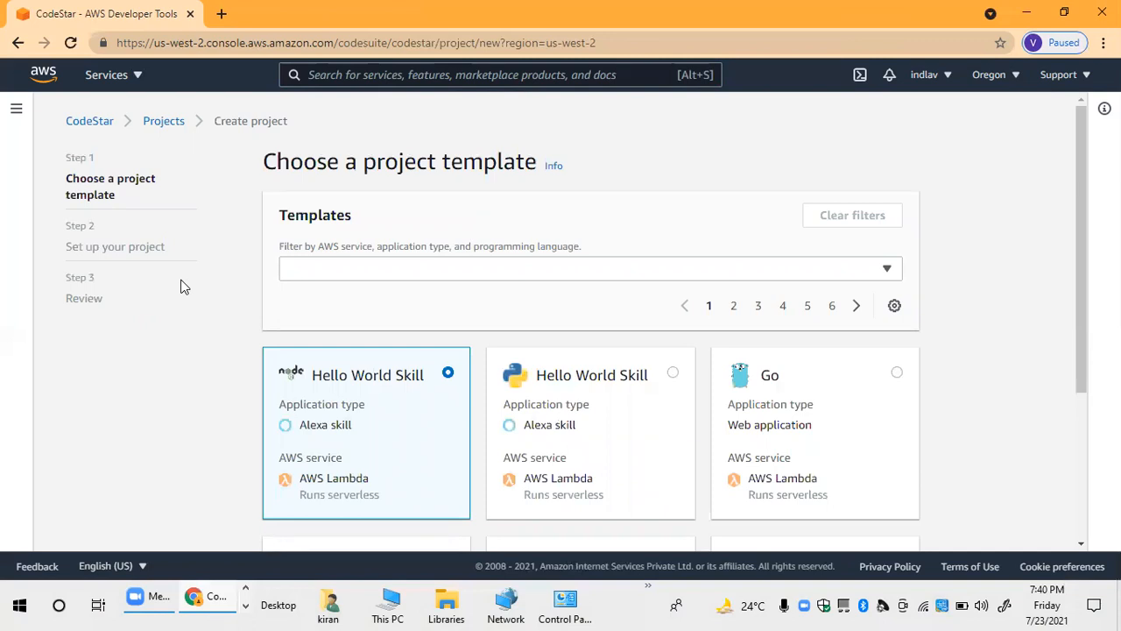
# Filter the project templates by the AWS Lambda service and the Web application type
pyautogui.click(324, 273)
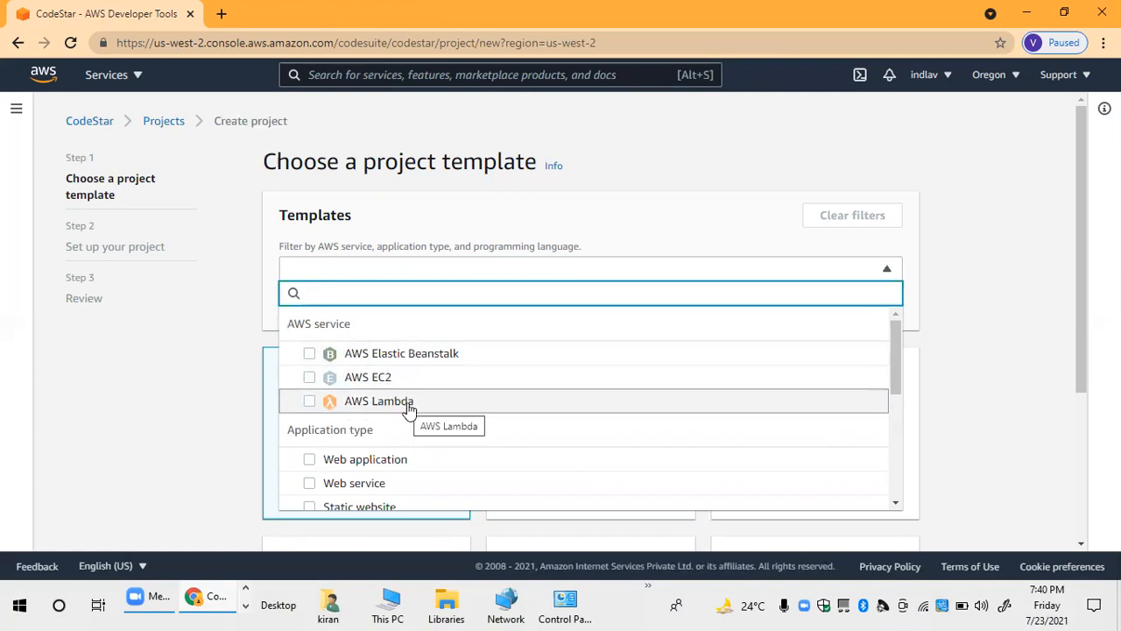
pyautogui.click(309, 402)
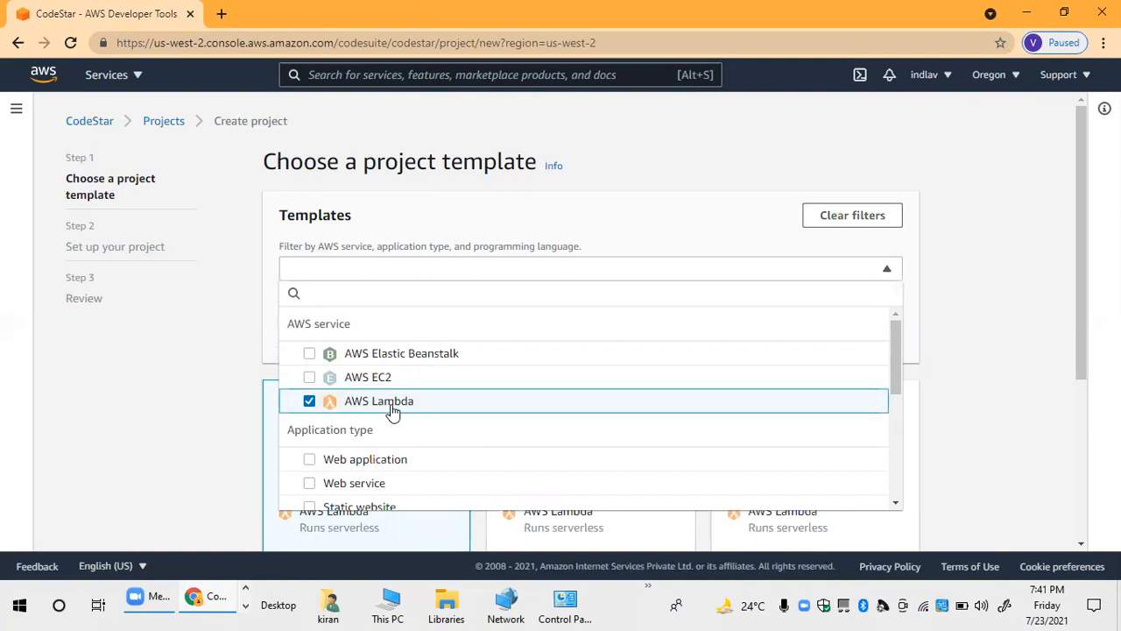
pyautogui.scroll(-2, 392, 411)
pyautogui.scroll(2, 392, 411)
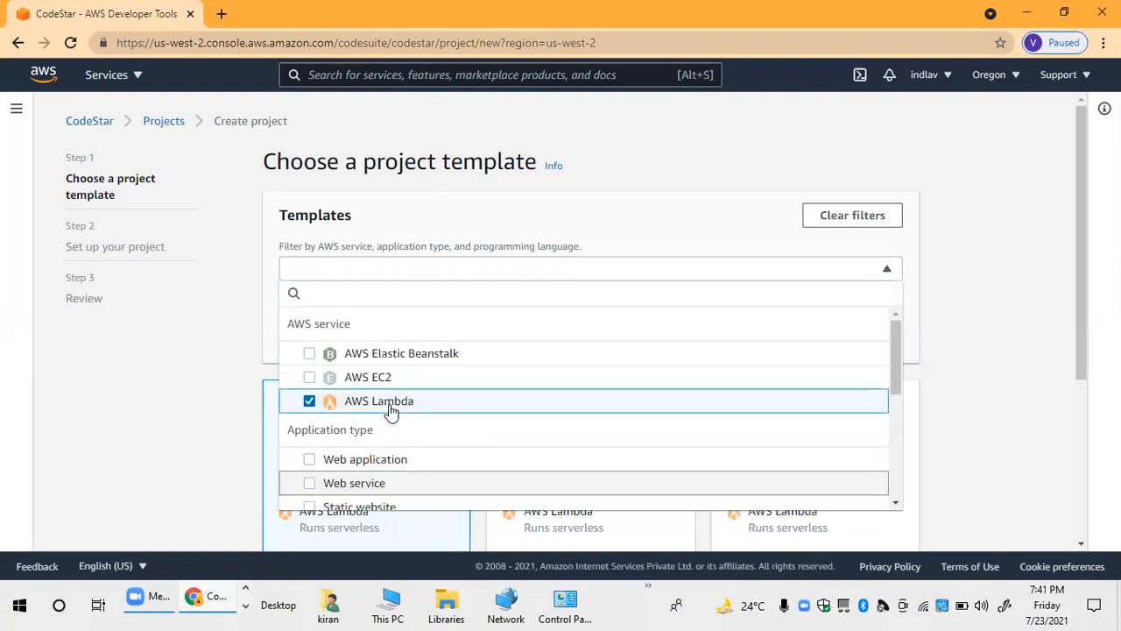
pyautogui.scroll(-2, 392, 412)
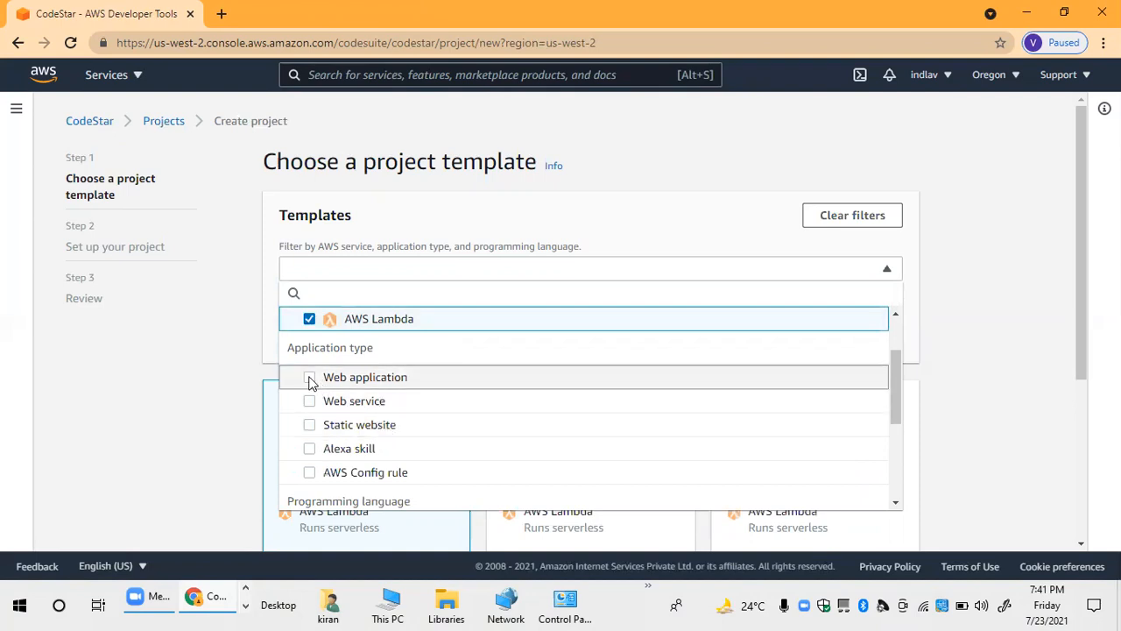
pyautogui.click(340, 383)
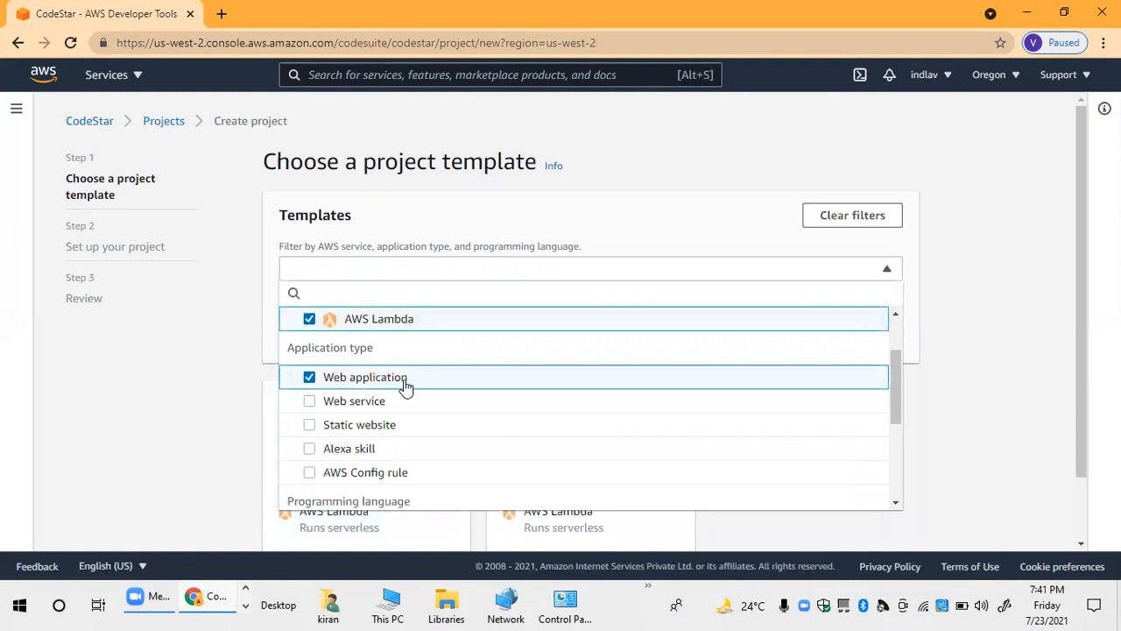
# Add Node.js as the programming language filter and continue with the Node.js web application template
pyautogui.scroll(-2, 405, 387)
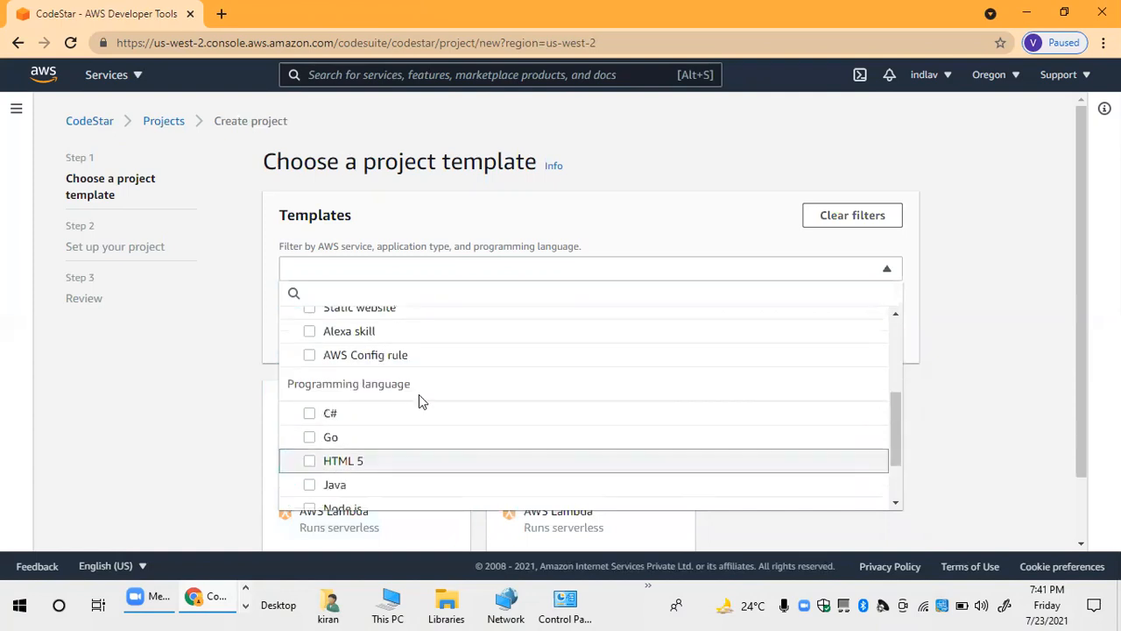
pyautogui.scroll(-3, 417, 396)
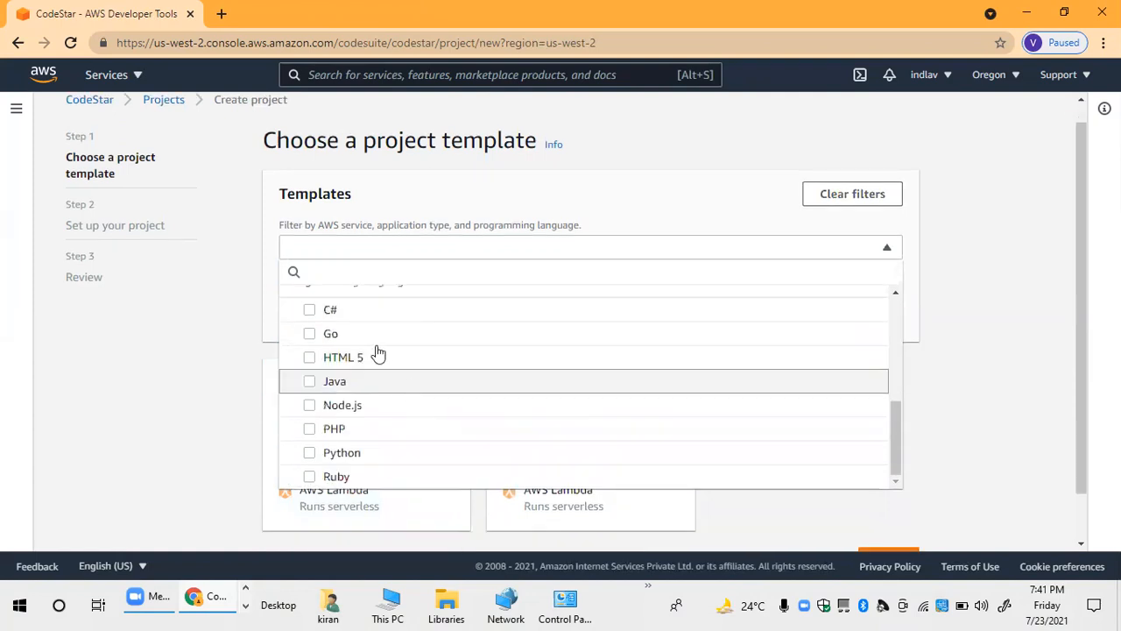
pyautogui.scroll(-1, 376, 351)
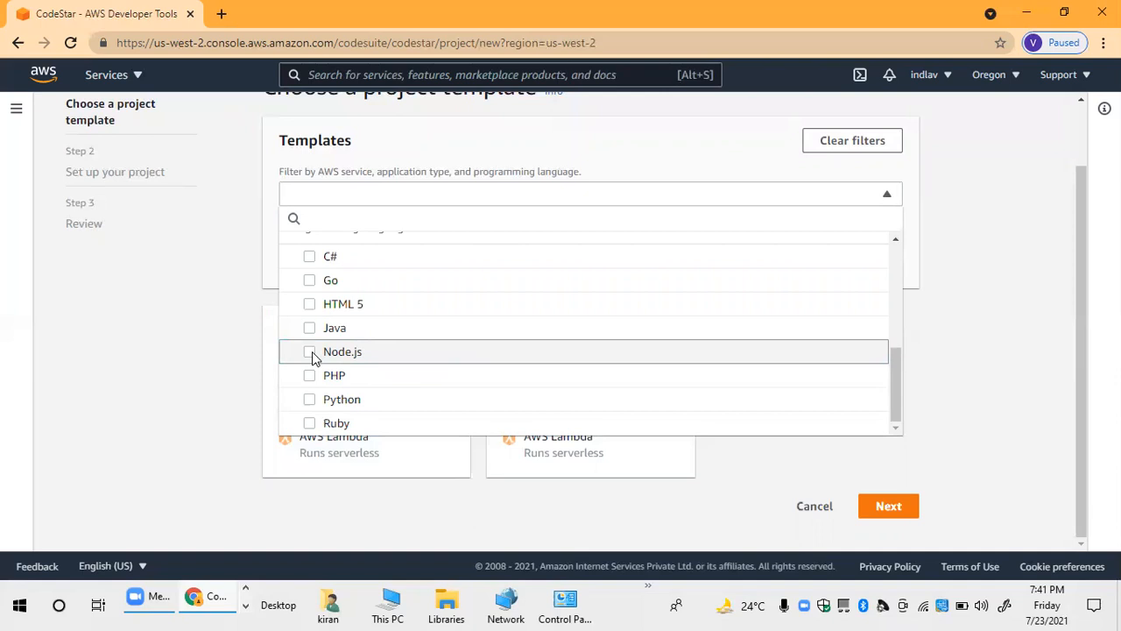
pyautogui.click(357, 354)
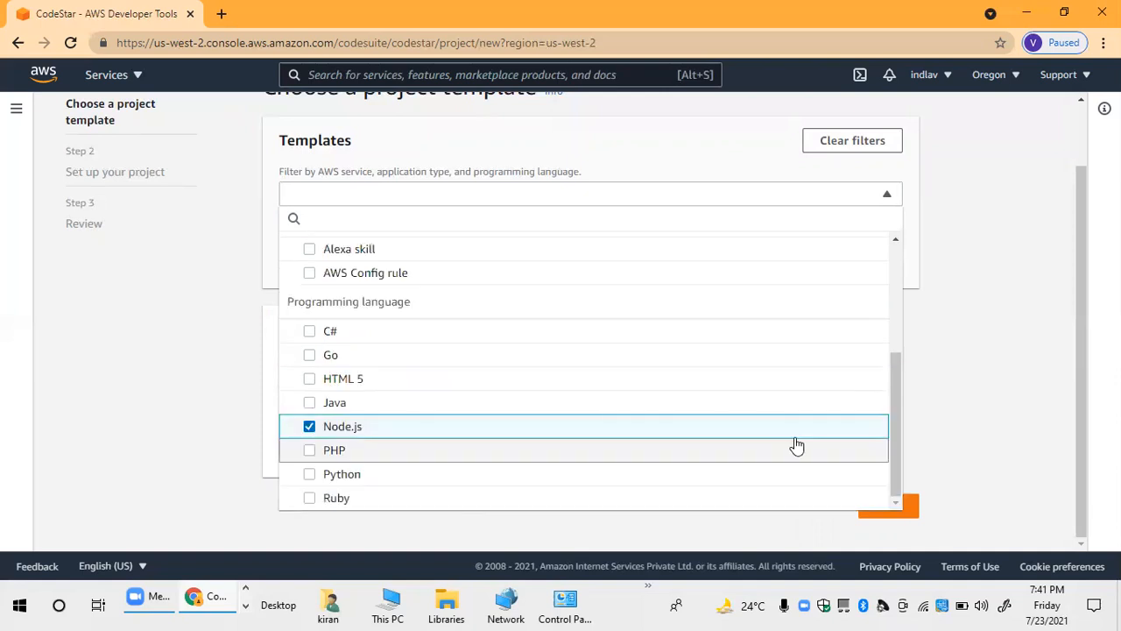
pyautogui.click(996, 357)
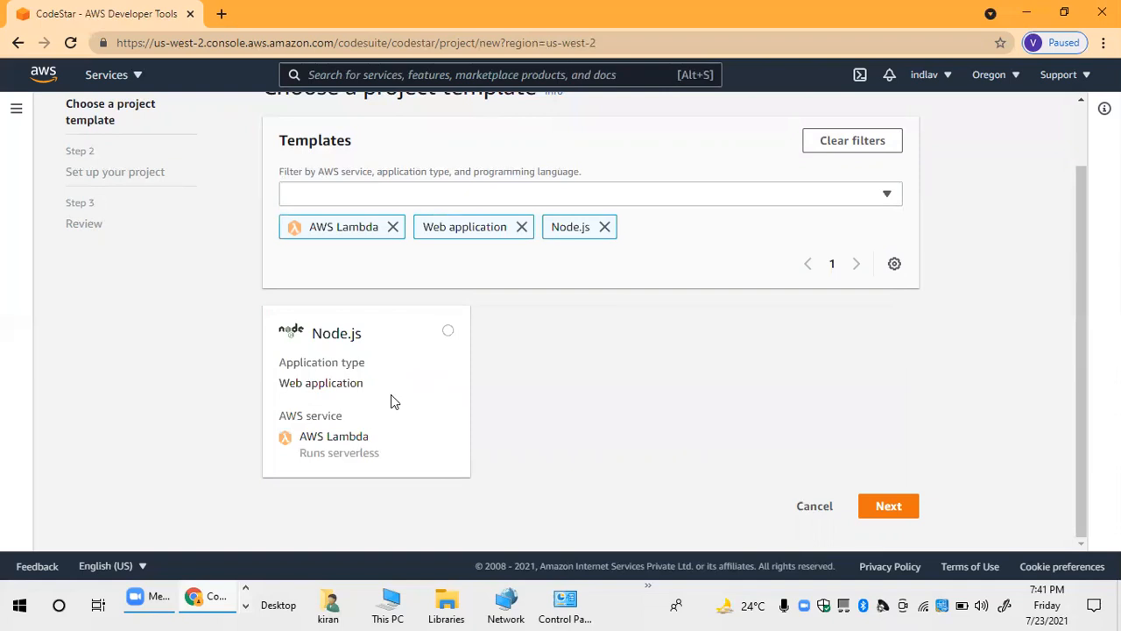
pyautogui.click(447, 338)
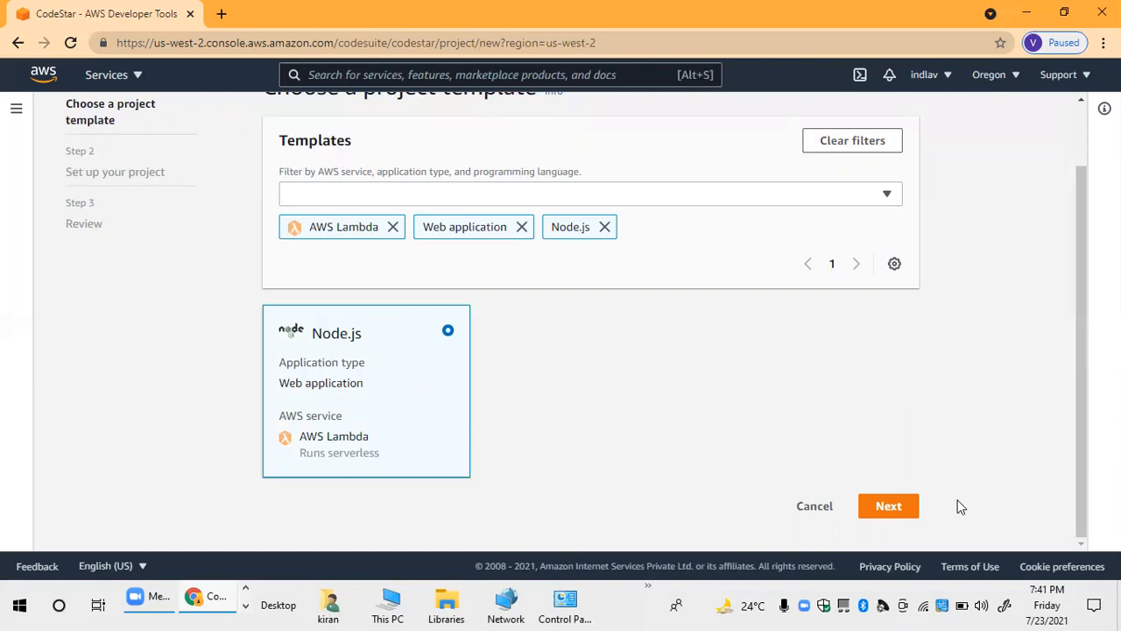
pyautogui.click(897, 510)
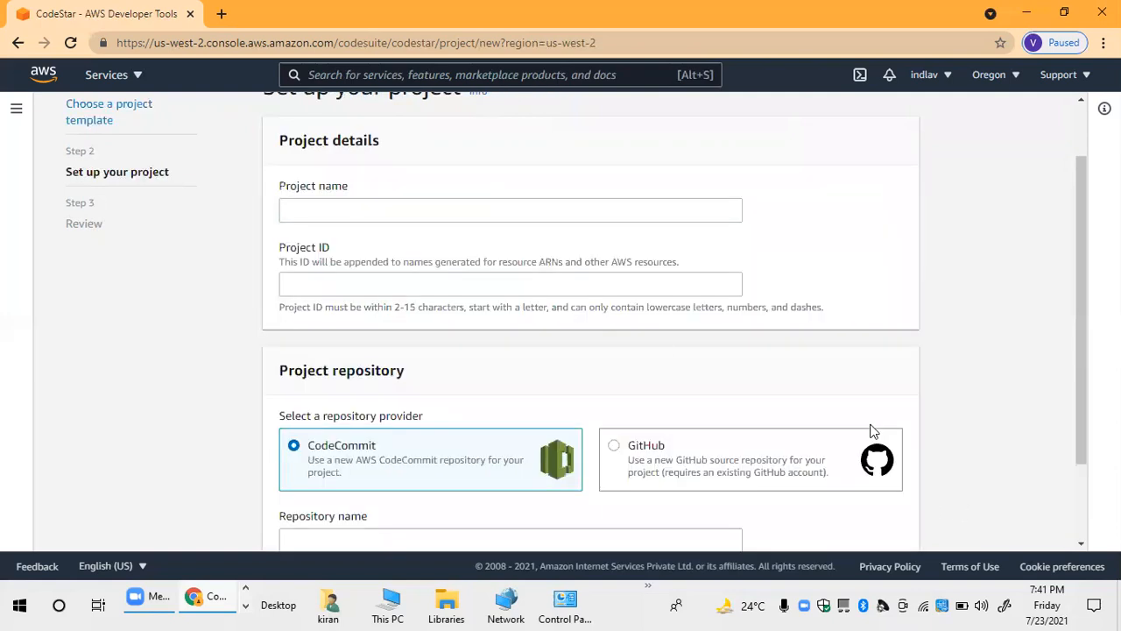
# Name the project "Codestar Project"
pyautogui.click(333, 206)
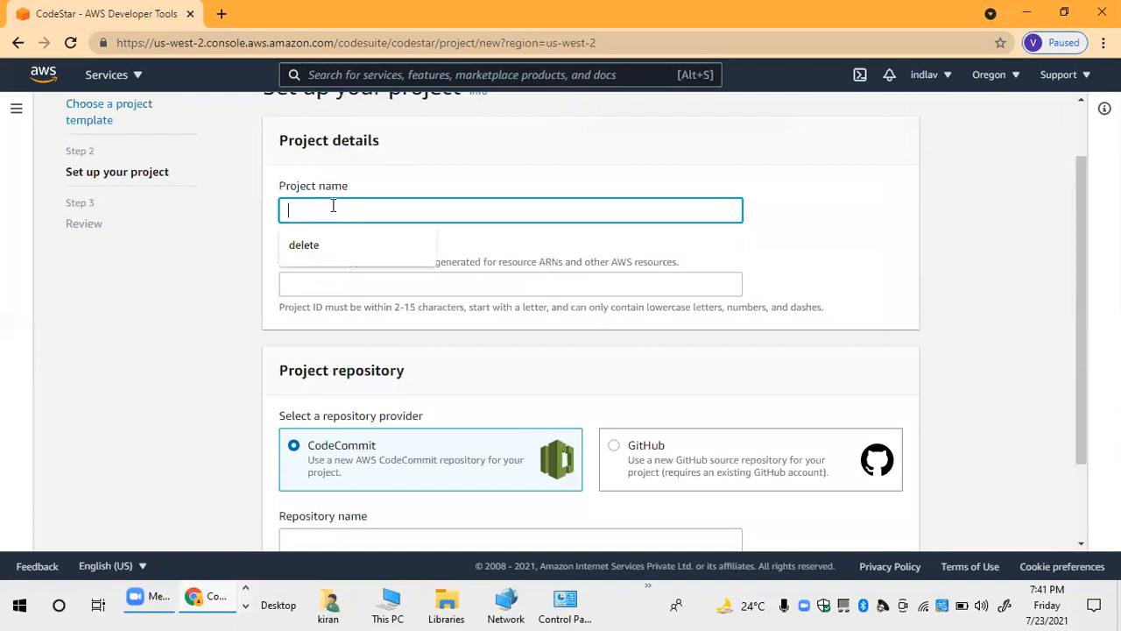
pyautogui.write('Pro')
pyautogui.press('BackSpace')
pyautogui.press('BackSpace')
pyautogui.press('BackSpace')
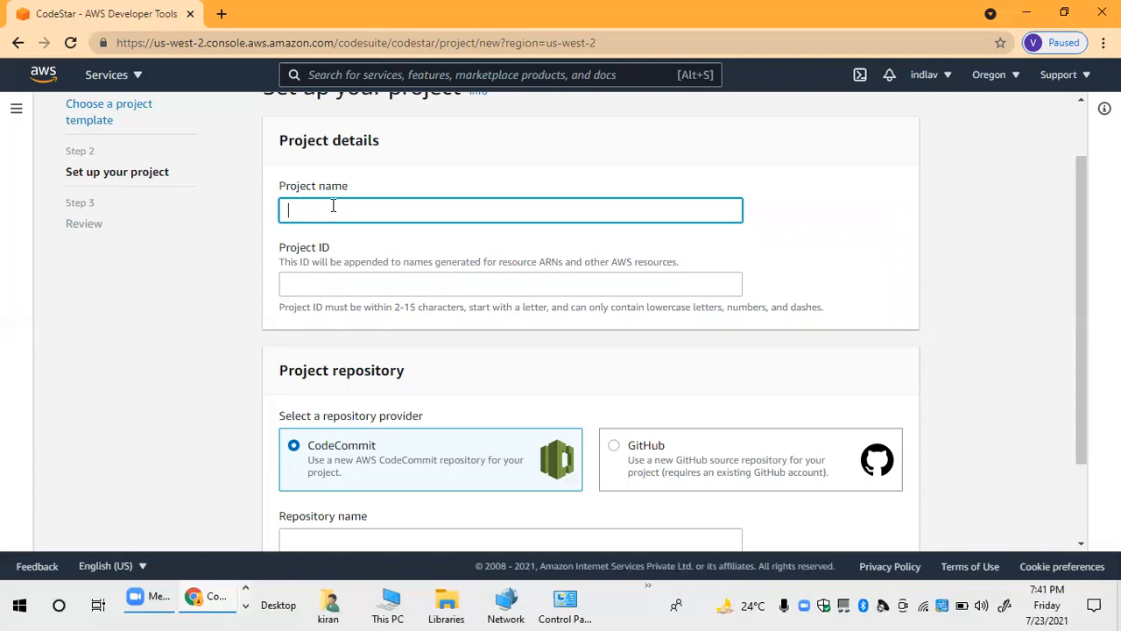
pyautogui.write('Codestar')
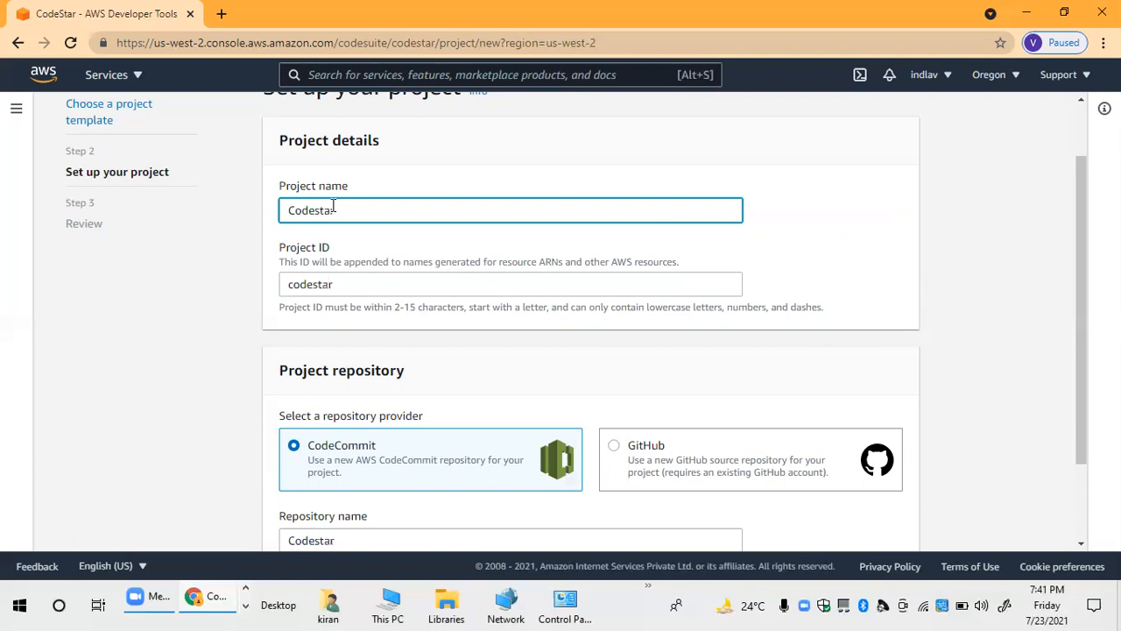
pyautogui.write(' Project')
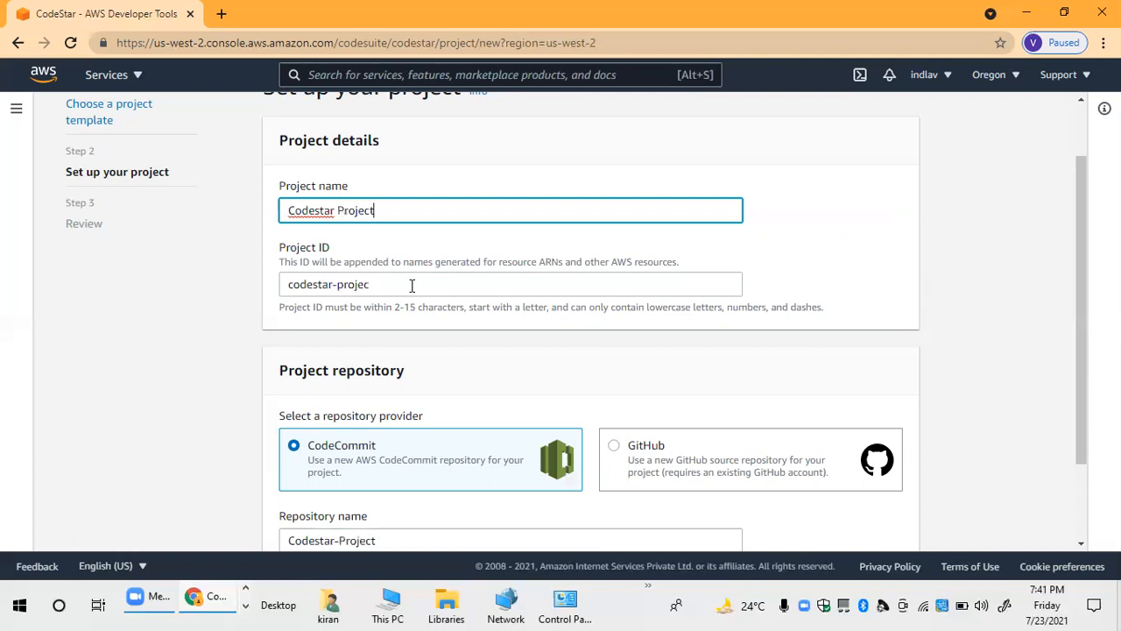
# Try replacing the generated project ID with "Codestar Project"
pyautogui.click(411, 285)
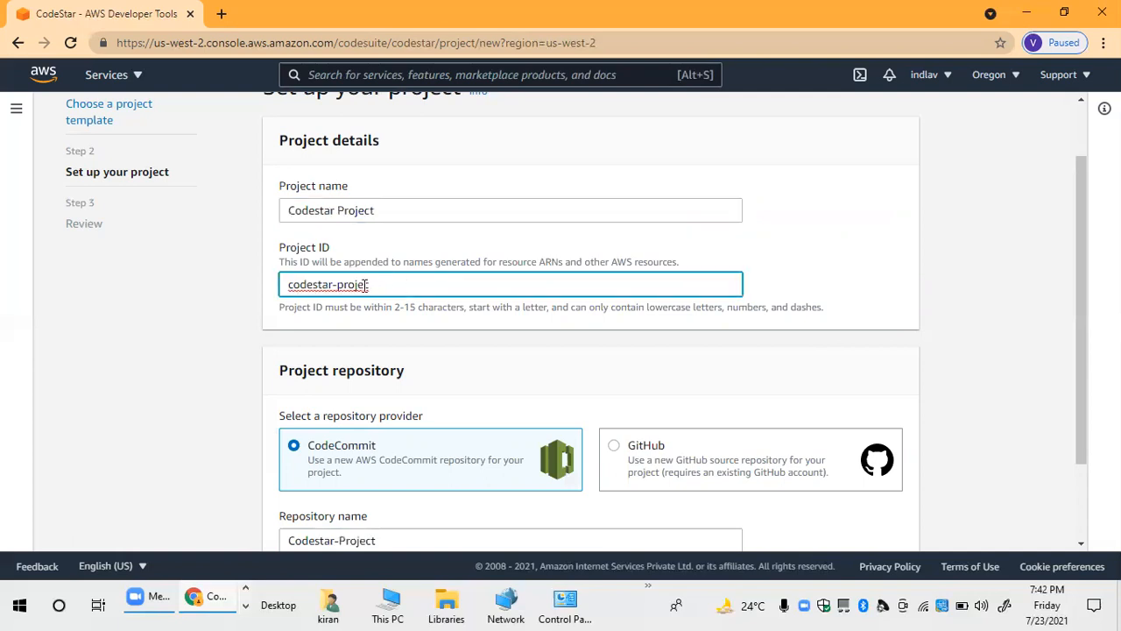
pyautogui.scroll(-1, 436, 294)
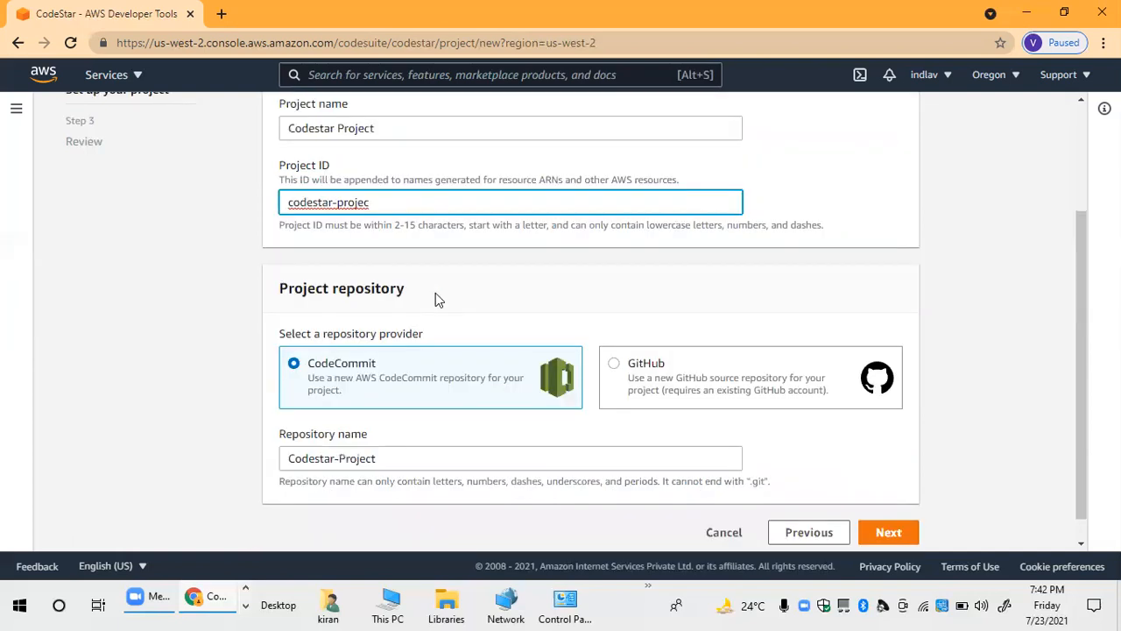
pyautogui.scroll(-1, 435, 293)
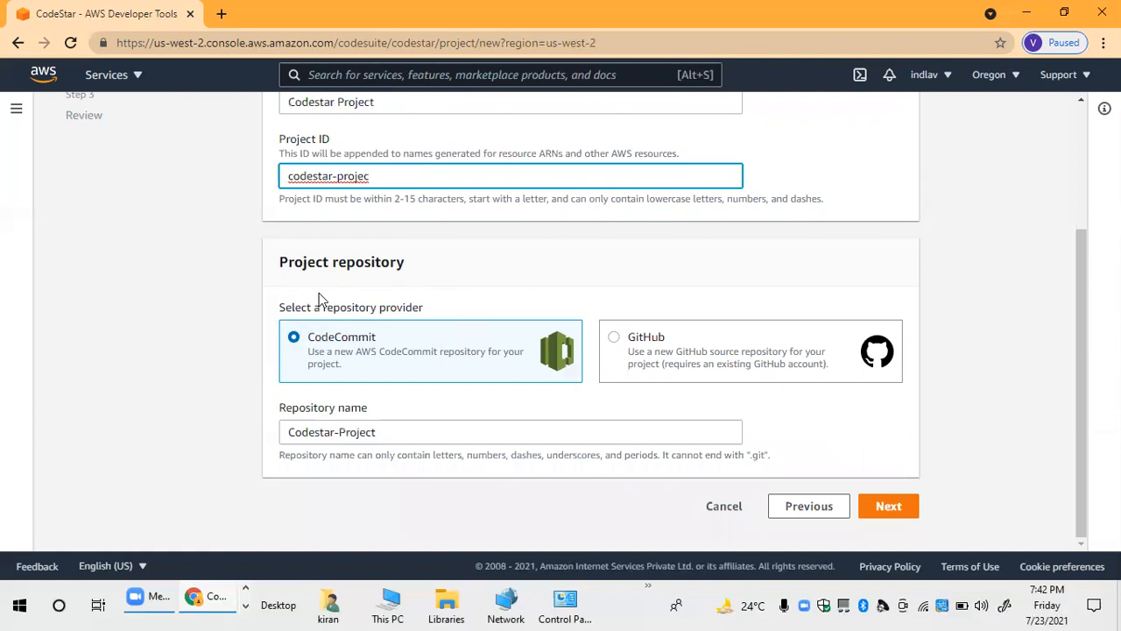
pyautogui.scroll(2, 320, 300)
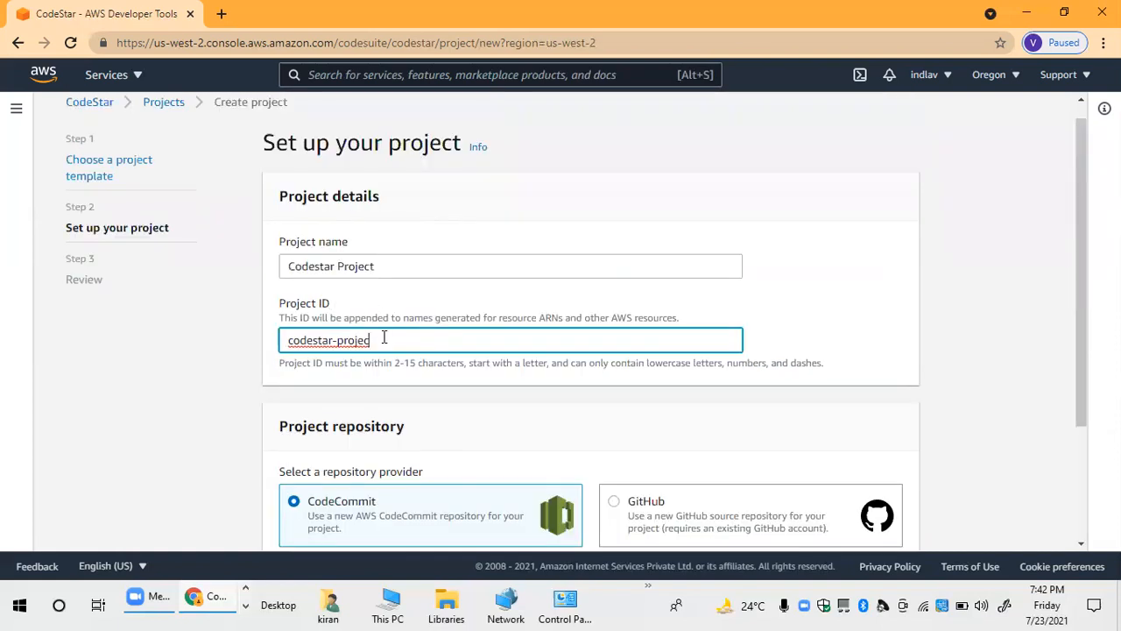
pyautogui.hotkey('ctrl', 'a')
pyautogui.press('BackSpace')
pyautogui.write('code')
pyautogui.press('BackSpace')
pyautogui.press('BackSpace')
pyautogui.press('BackSpace')
pyautogui.press('BackSpace')
pyautogui.write('Codes')
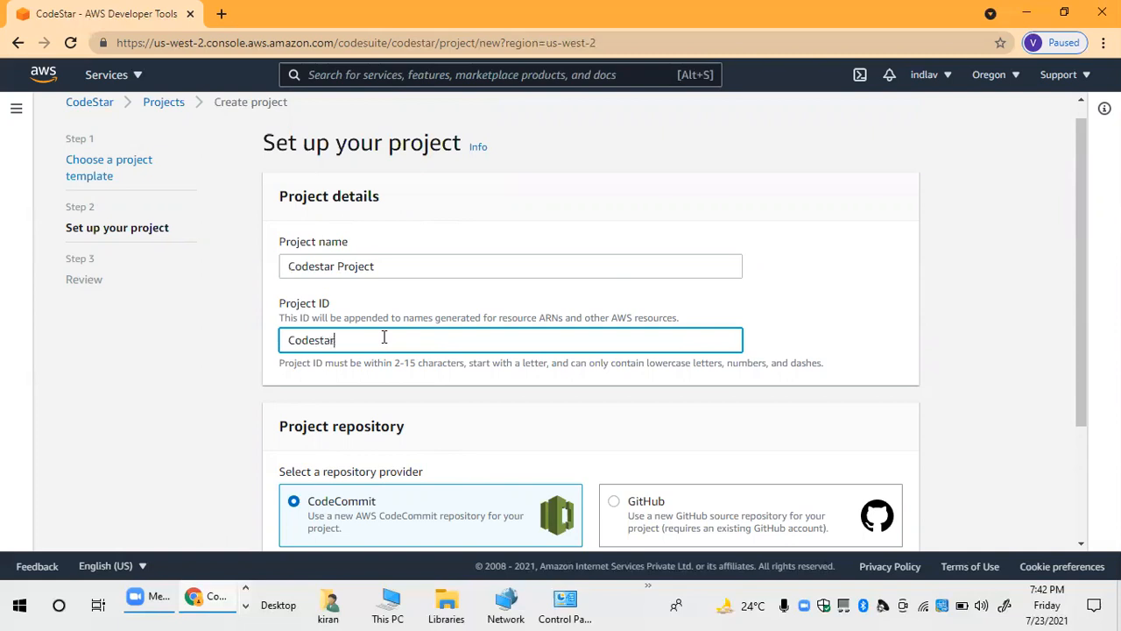
pyautogui.write('Project')
pyautogui.rightClick(312, 346)
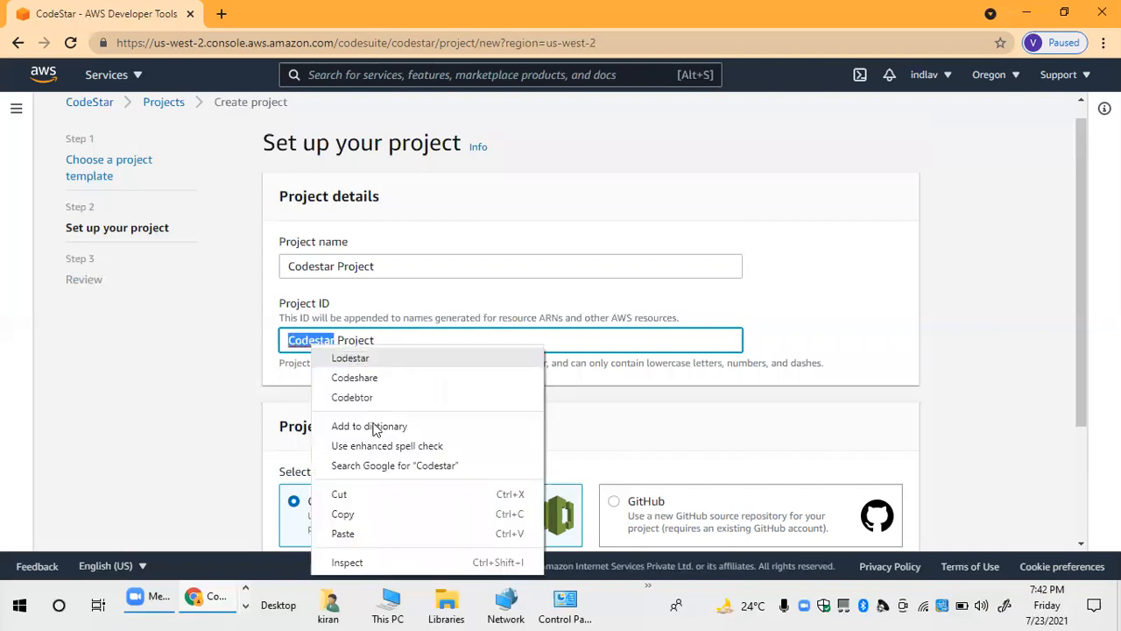
pyautogui.click(470, 325)
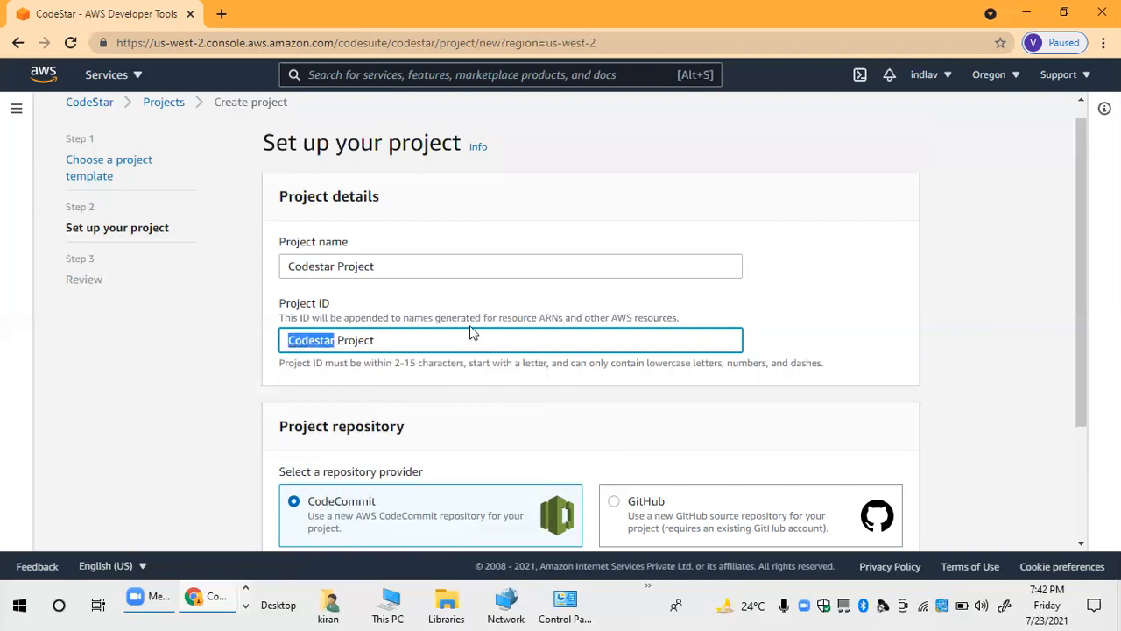
pyautogui.click(470, 325)
# Preview GitHub as the project's repository provider and switch back to CodeCommit
pyautogui.scroll(-1, 467, 328)
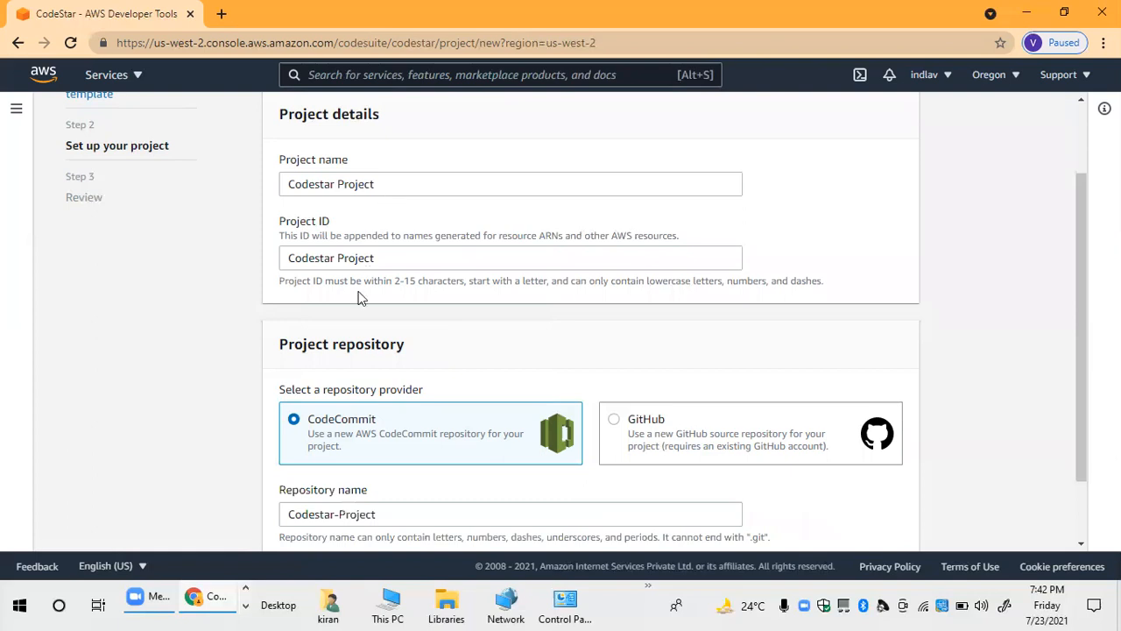
pyautogui.scroll(-1, 359, 295)
pyautogui.scroll(-1, 299, 331)
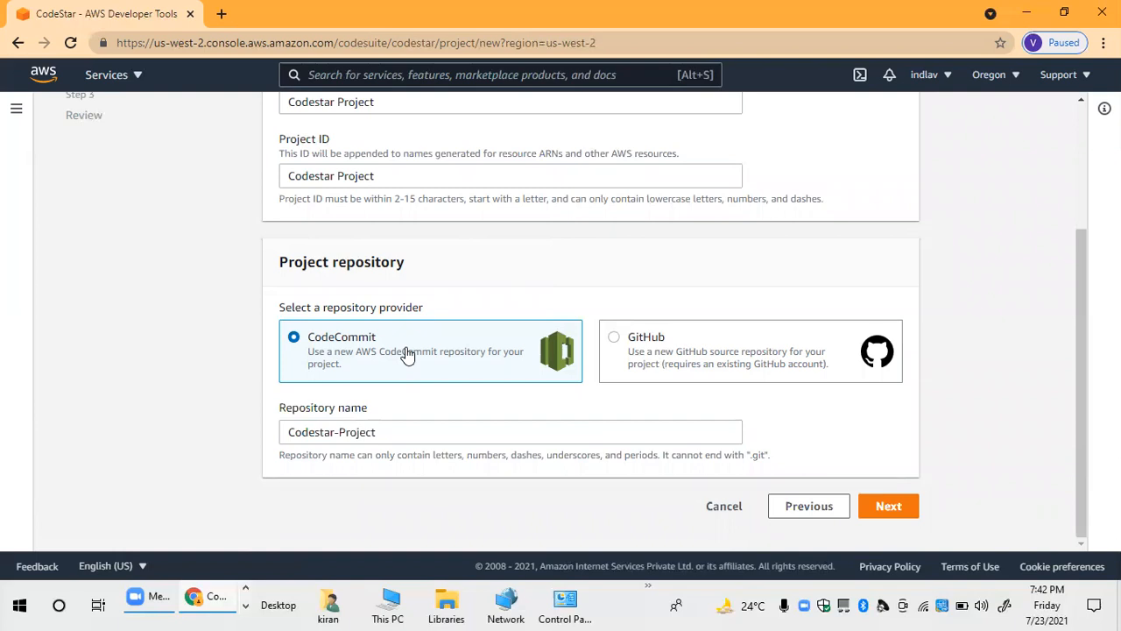
pyautogui.click(616, 343)
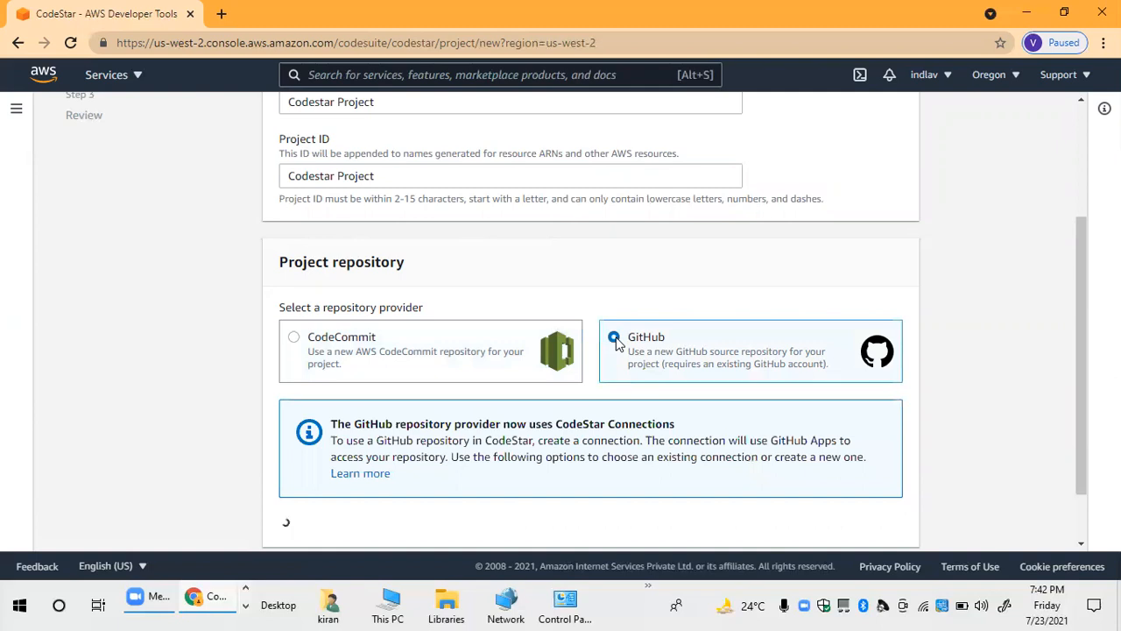
pyautogui.scroll(-1, 488, 446)
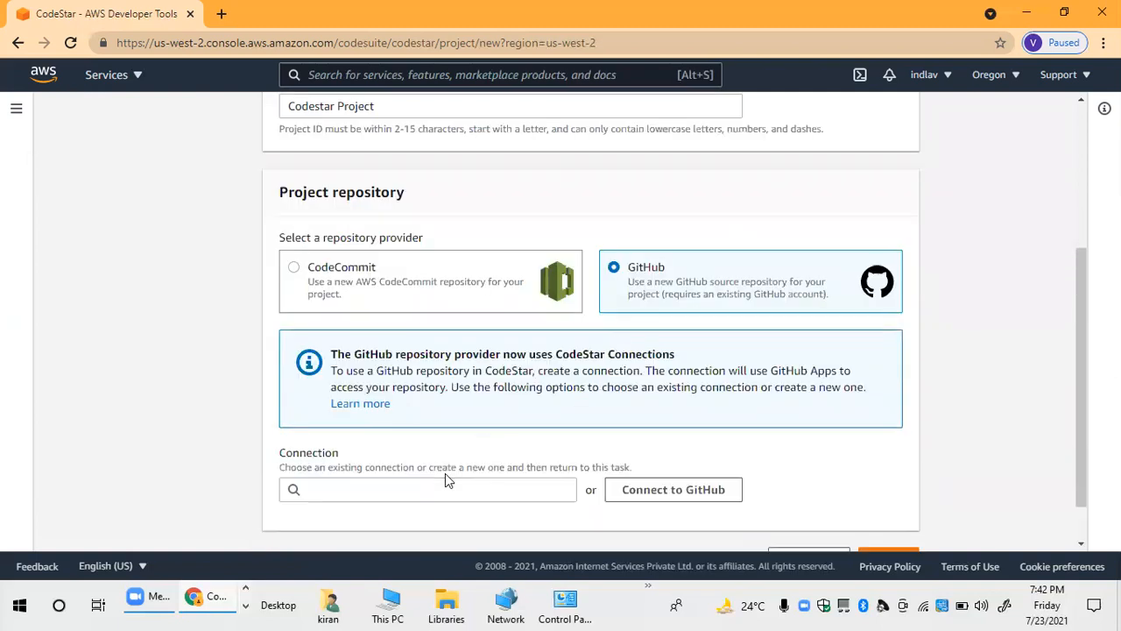
pyautogui.click(294, 267)
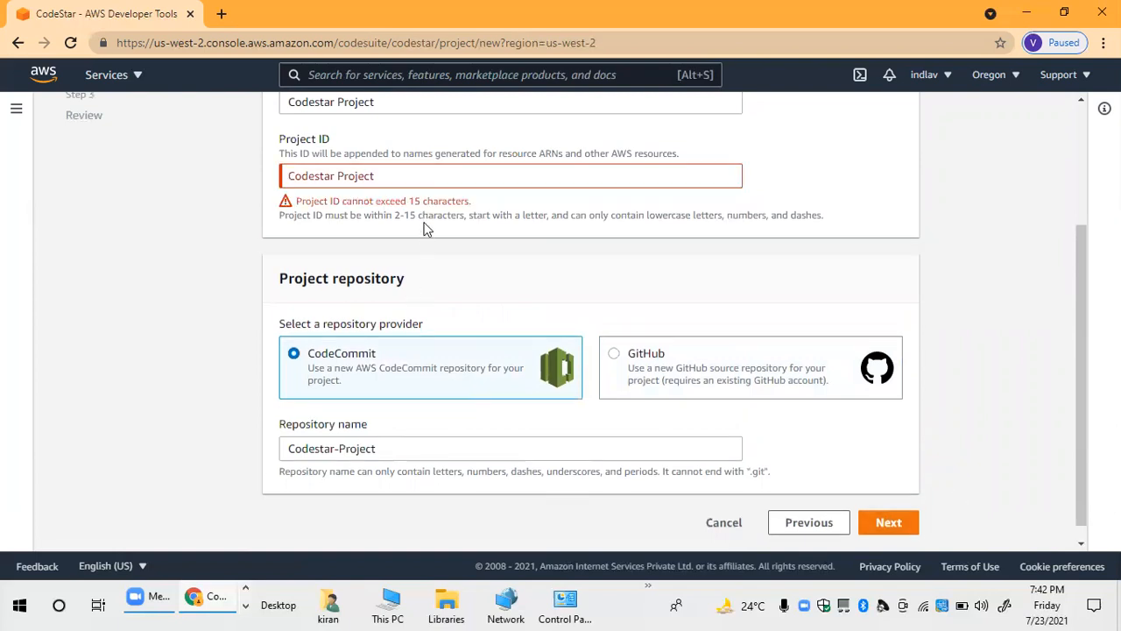
# Shorten the project name to "Codestar" so that a valid project ID is generated from it
pyautogui.scroll(1, 419, 191)
pyautogui.click(408, 188)
pyautogui.press('BackSpace')
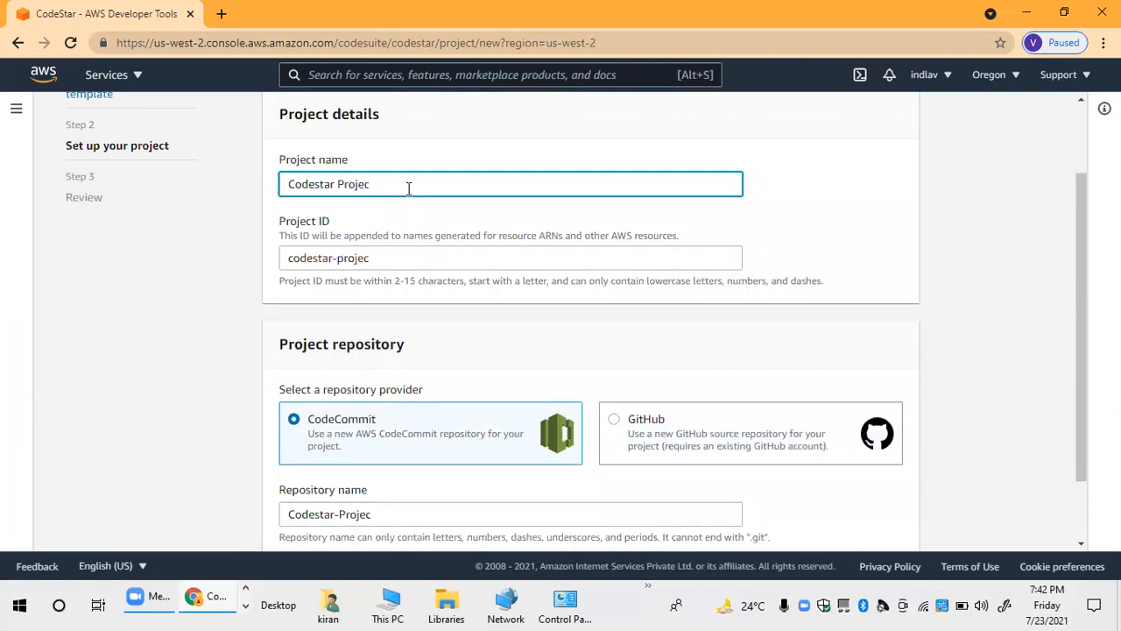
pyautogui.press('BackSpace')
pyautogui.press('BackSpace')
pyautogui.press('BackSpace')
pyautogui.press('BackSpace')
pyautogui.press('BackSpace')
pyautogui.press('BackSpace')
pyautogui.press('BackSpace')
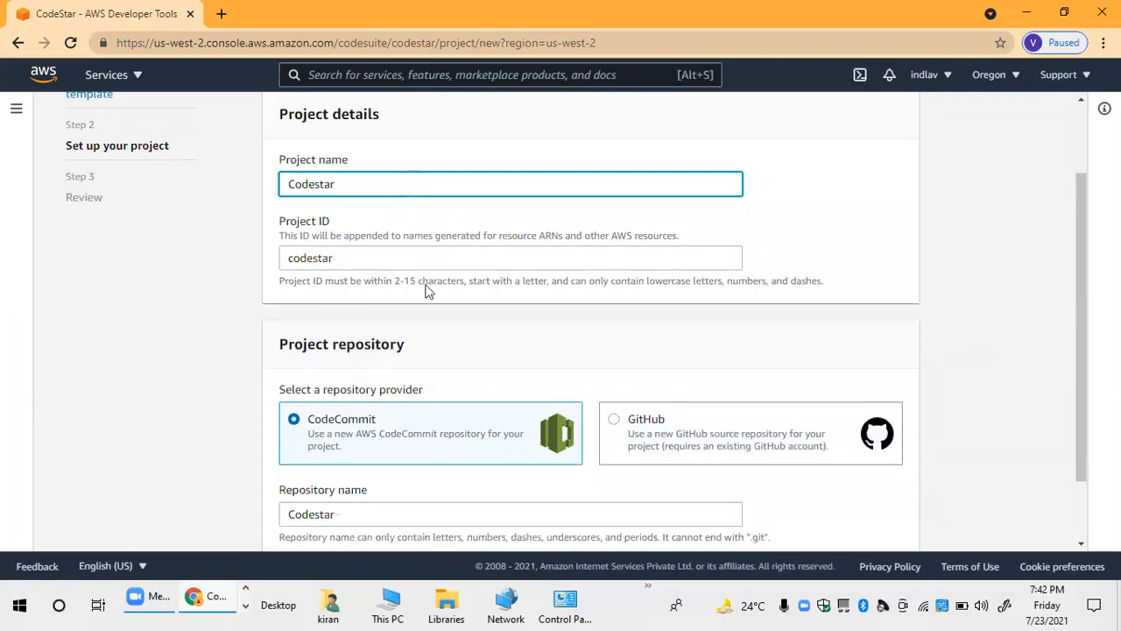
# Review the chosen template, project details and repository settings, and create the project
pyautogui.scroll(-2, 670, 470)
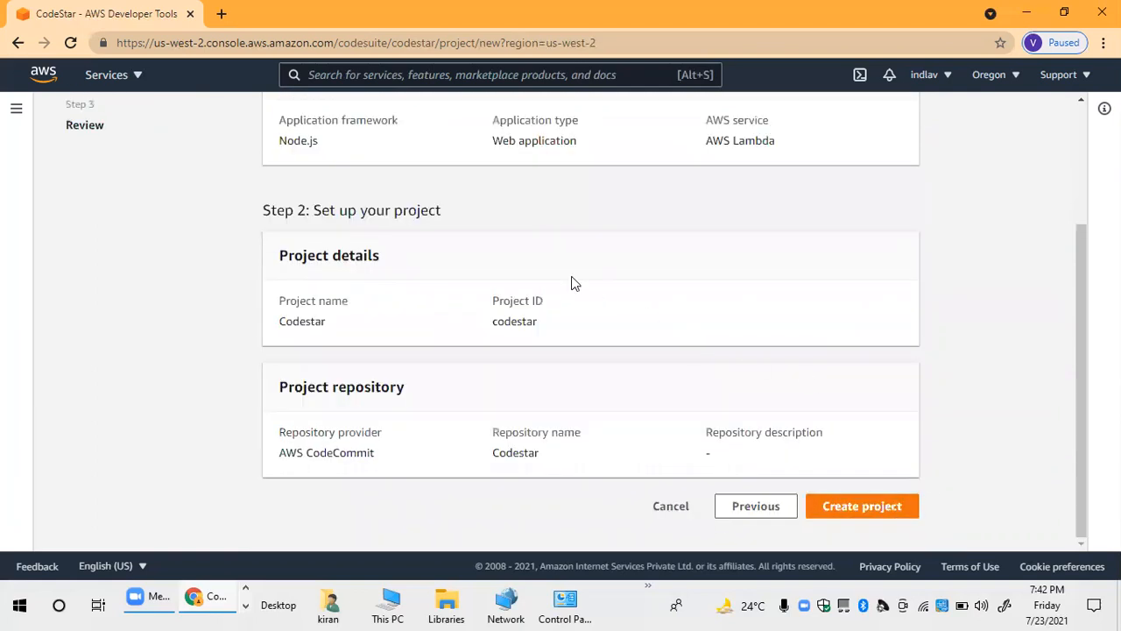
pyautogui.scroll(1, 143, 117)
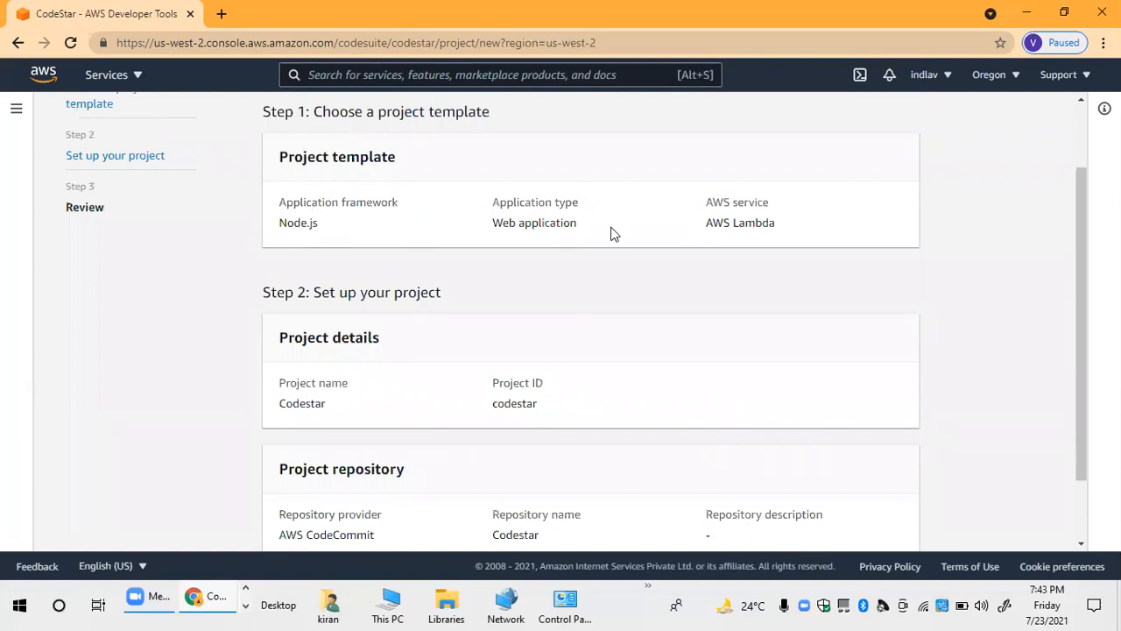
pyautogui.scroll(-1, 740, 214)
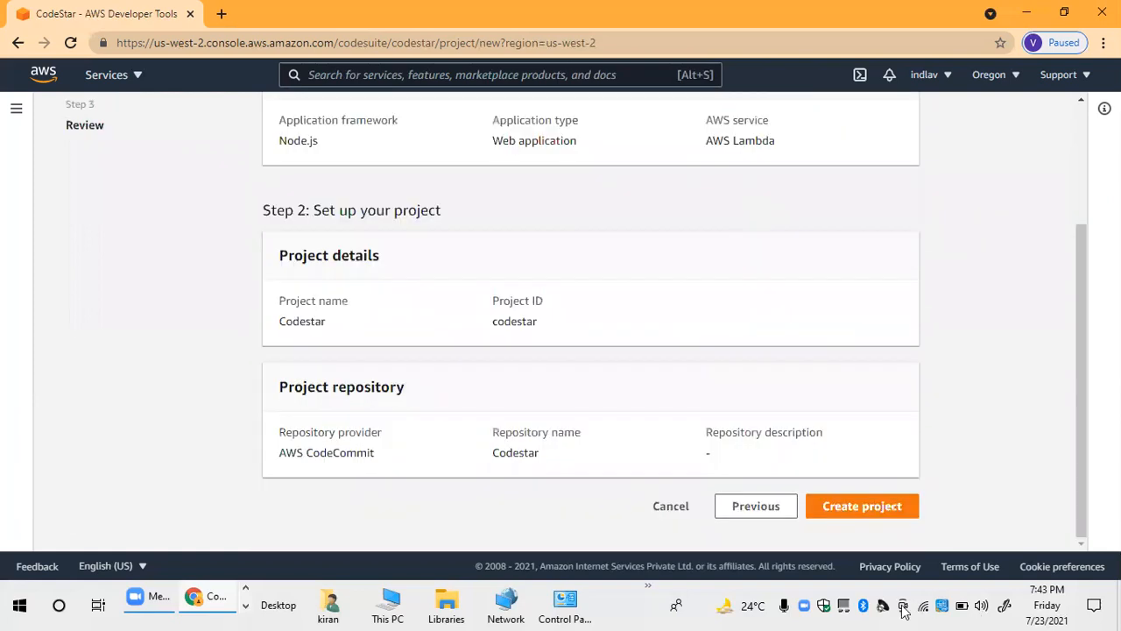
pyautogui.click(845, 513)
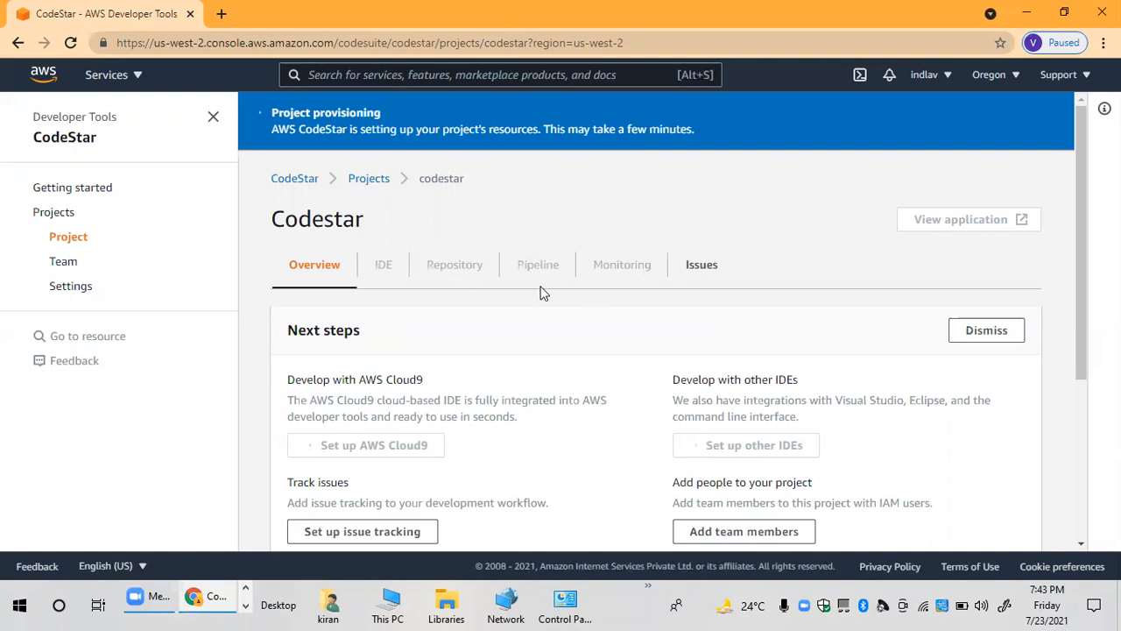
# Examine the new project's overview page, including the next steps and project activity sections
pyautogui.scroll(-2, 541, 292)
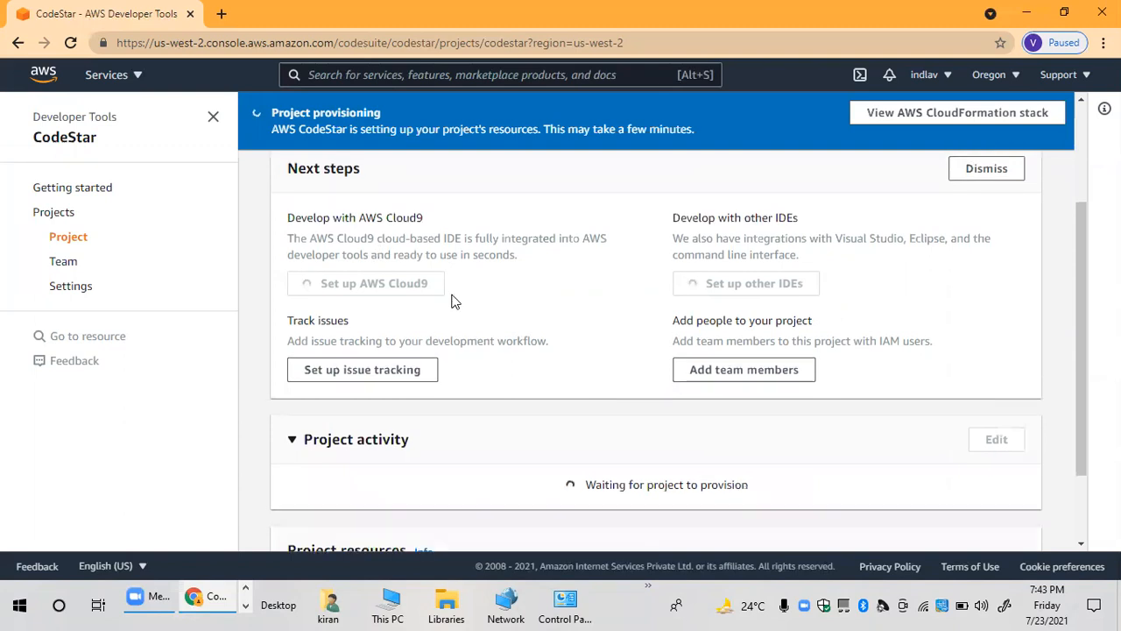
pyautogui.scroll(1, 454, 300)
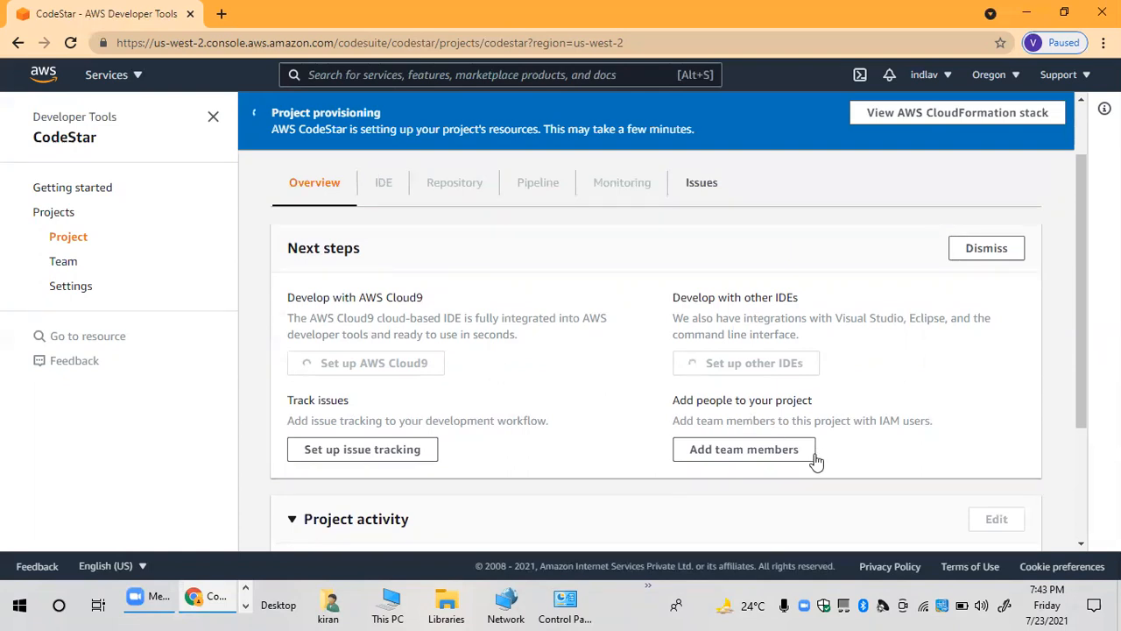
pyautogui.scroll(-1, 797, 423)
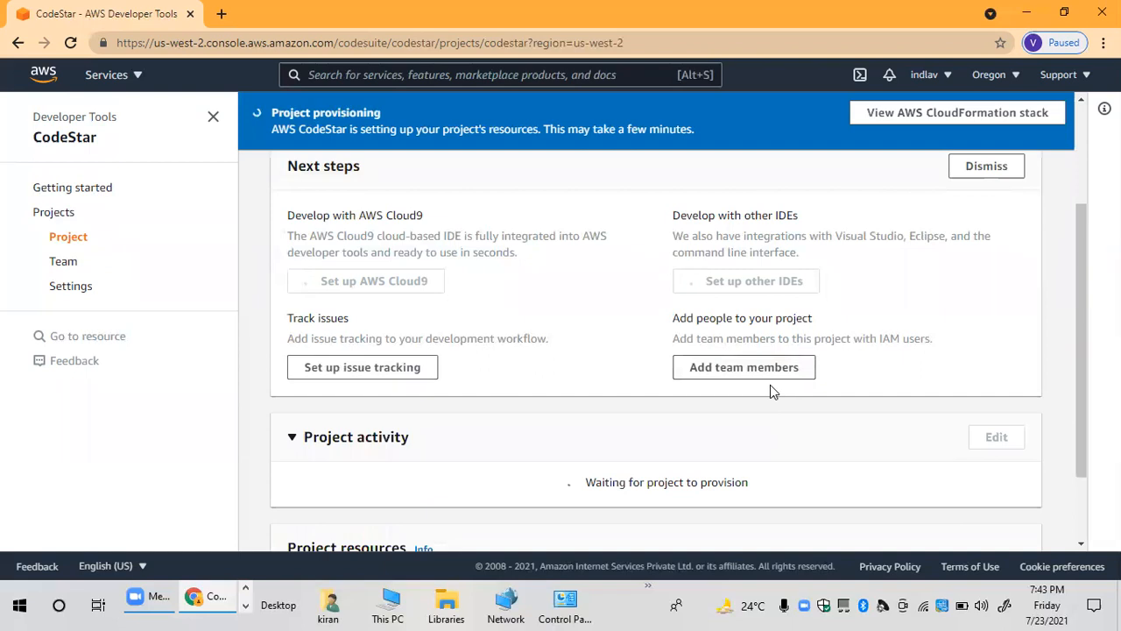
pyautogui.scroll(1, 767, 387)
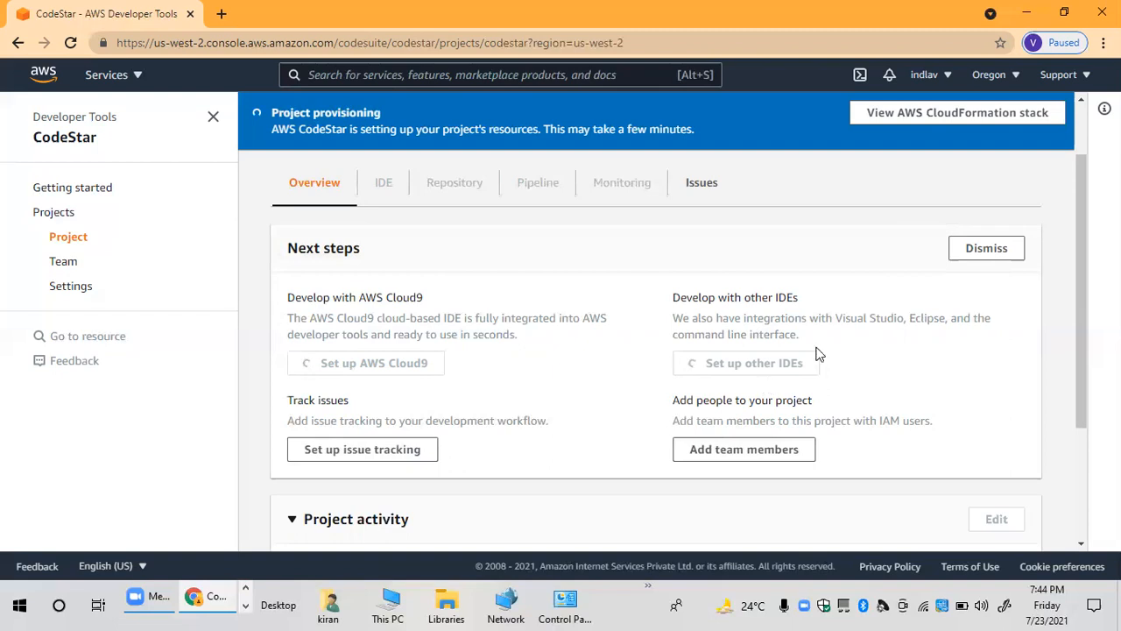
pyautogui.scroll(1, 276, 135)
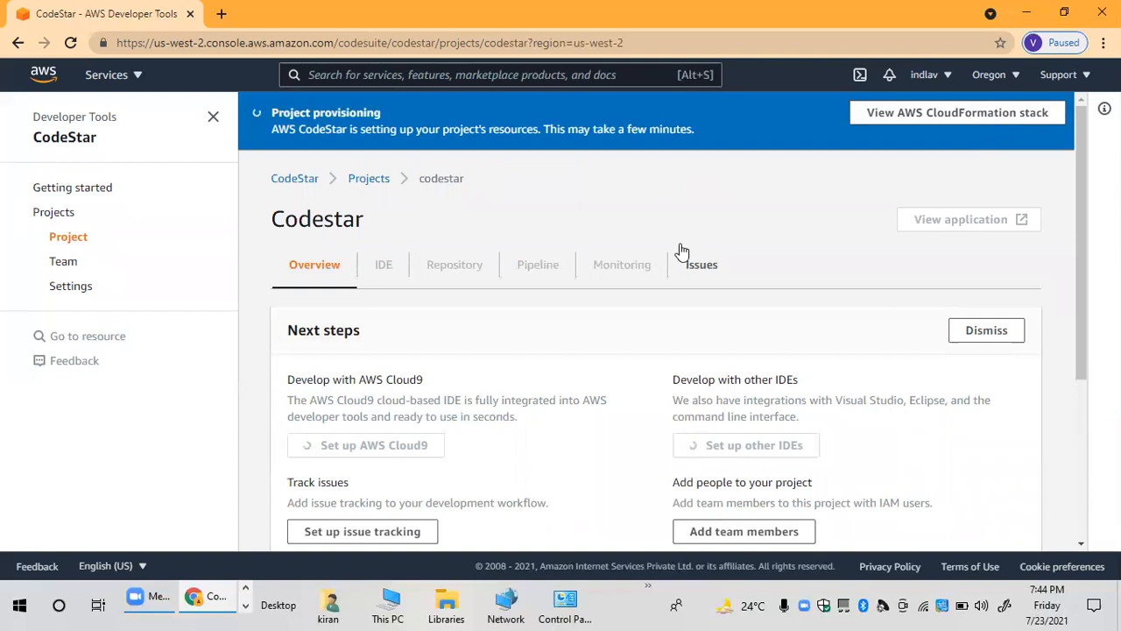
pyautogui.scroll(-1, 674, 307)
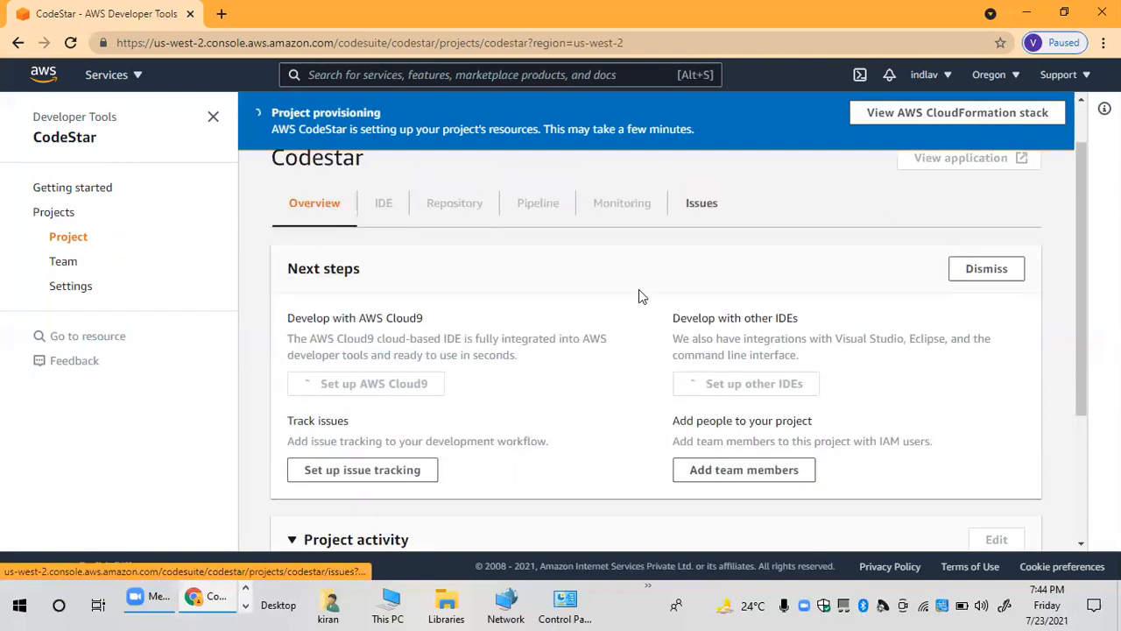
pyautogui.scroll(-3, 639, 295)
pyautogui.scroll(2, 49, 216)
# Go to the list of all CodeStar projects and reopen Codestar to check the next steps on its overview
pyautogui.click(51, 216)
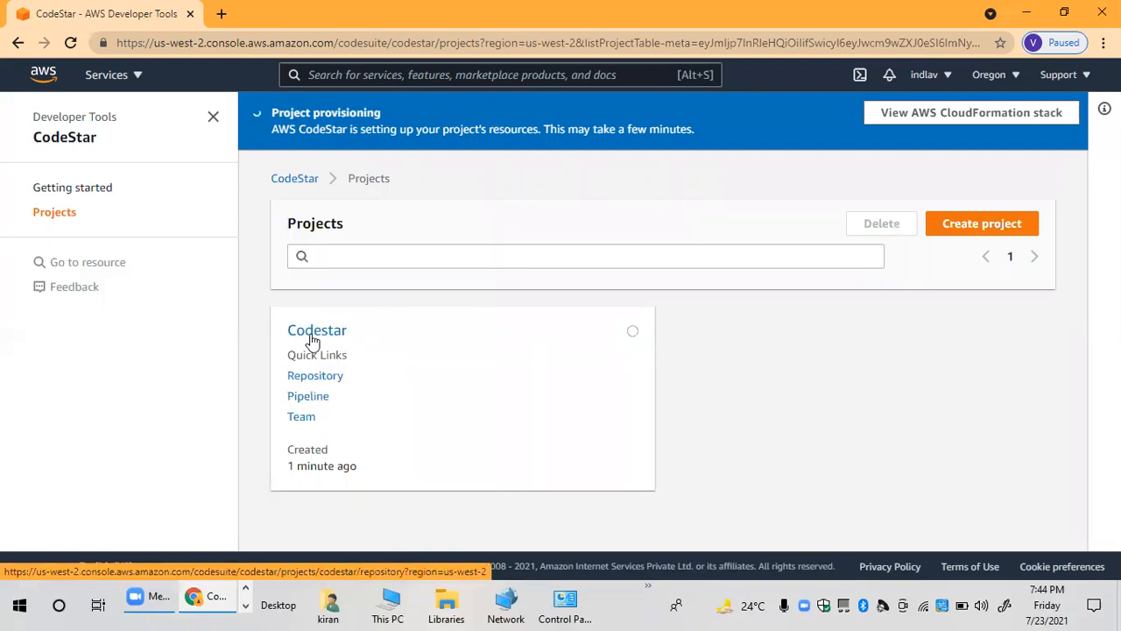
pyautogui.click(556, 353)
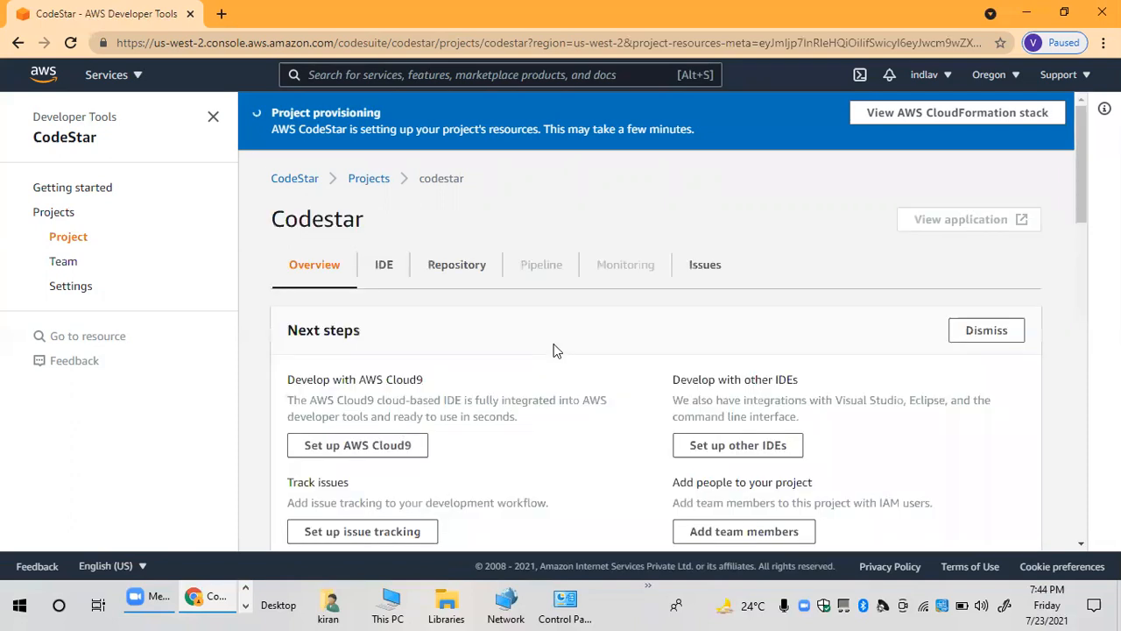
pyautogui.scroll(-1, 368, 432)
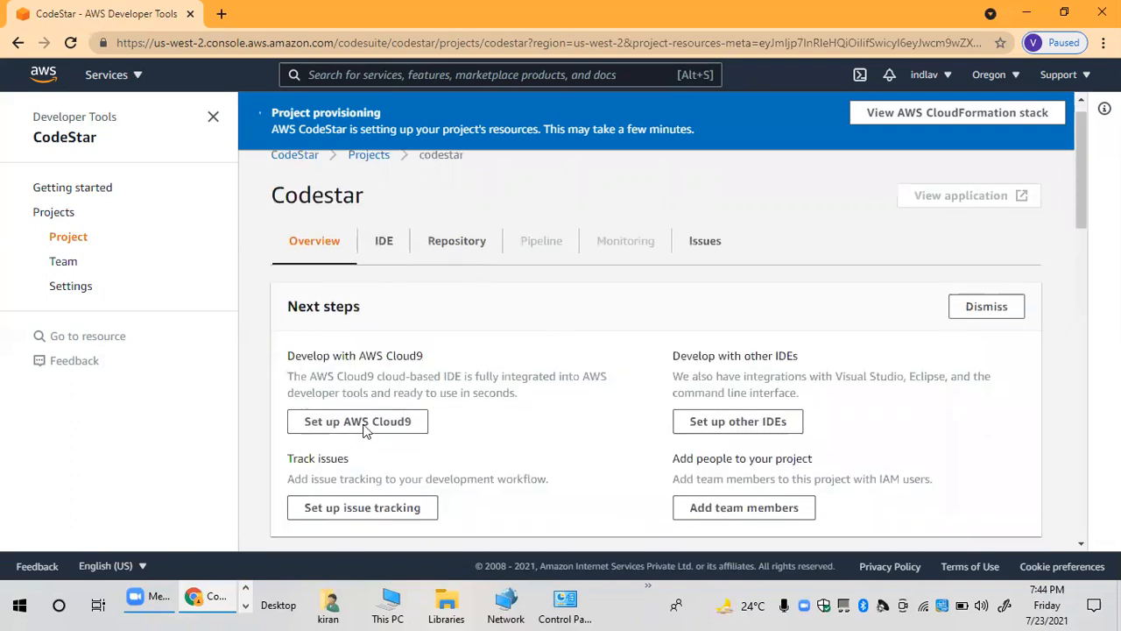
pyautogui.scroll(-1, 415, 308)
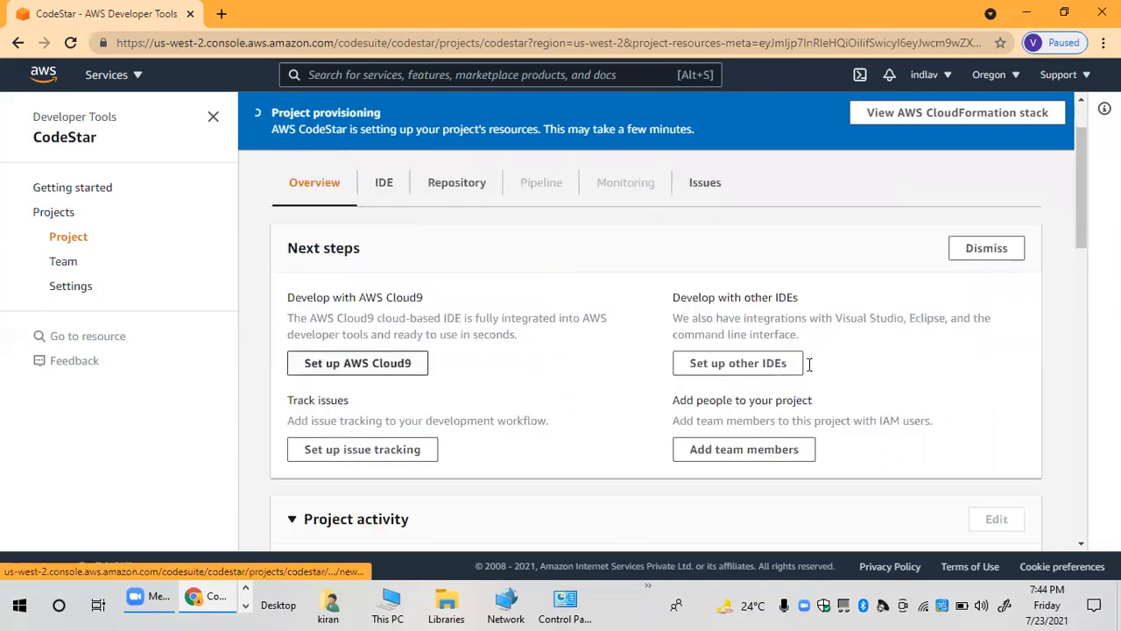
# Open the setup for other IDEs and examine the browser and local tools for accessing the project code, plus the Cloud9 environments
pyautogui.click(760, 368)
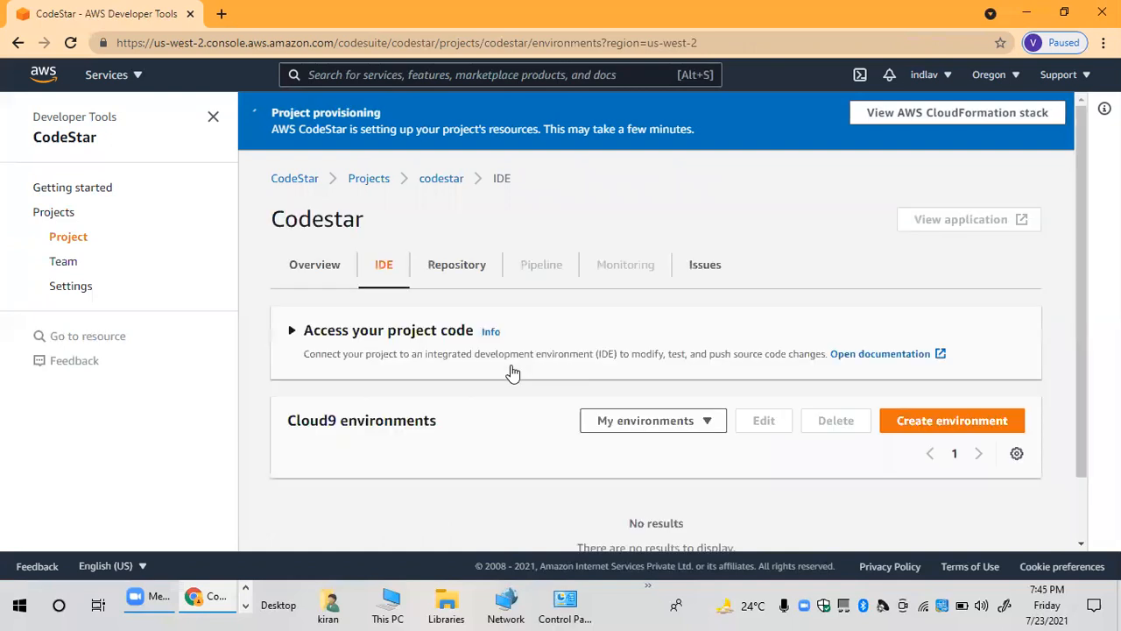
pyautogui.scroll(-1, 383, 268)
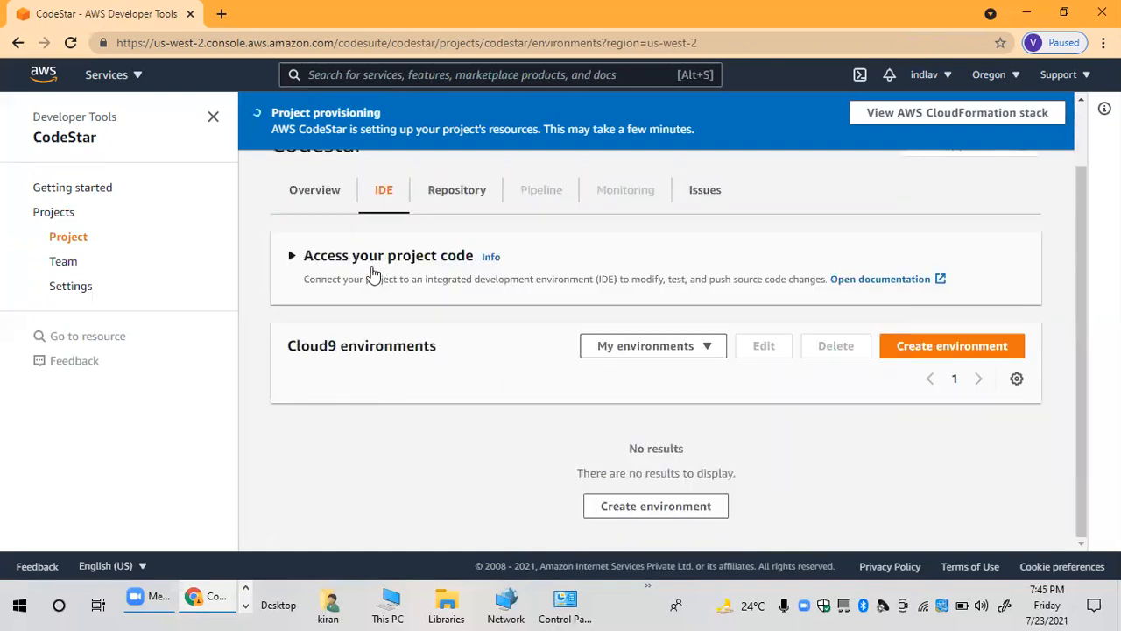
pyautogui.scroll(-1, 350, 318)
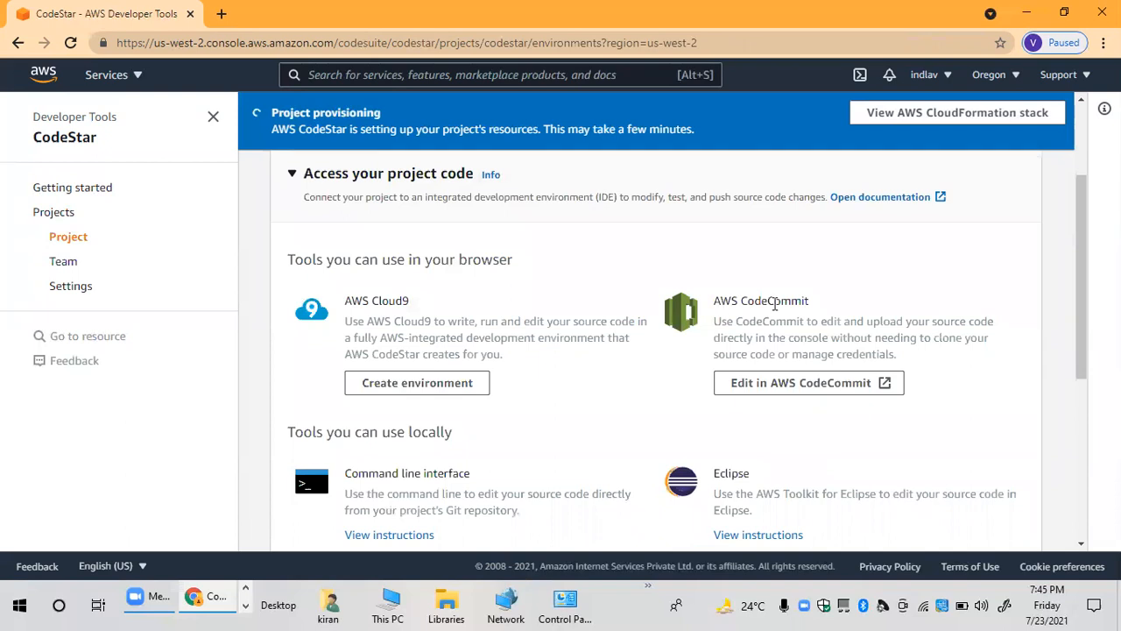
pyautogui.scroll(-2, 769, 303)
pyautogui.scroll(-1, 736, 324)
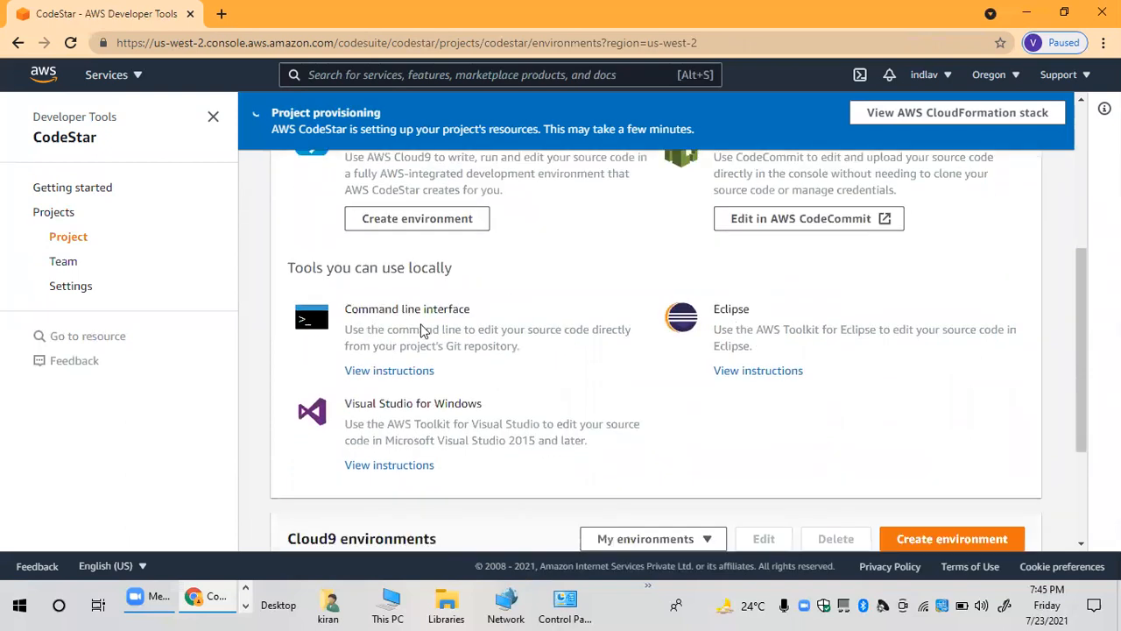
pyautogui.scroll(-1, 480, 380)
pyautogui.scroll(1, 469, 368)
pyautogui.scroll(1, 464, 363)
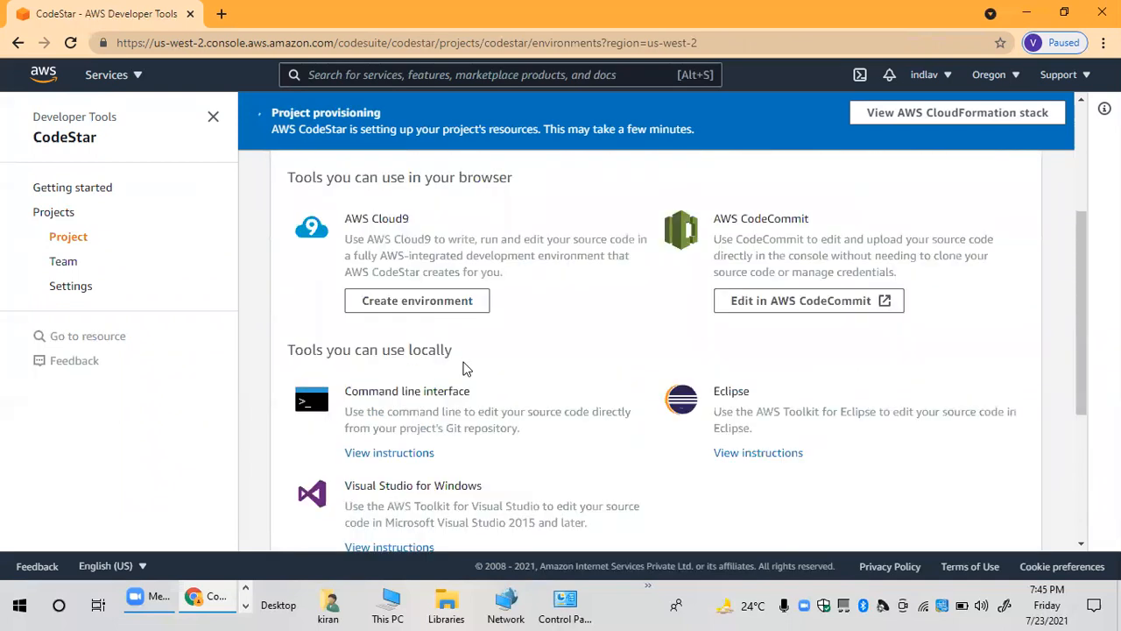
pyautogui.scroll(3, 292, 345)
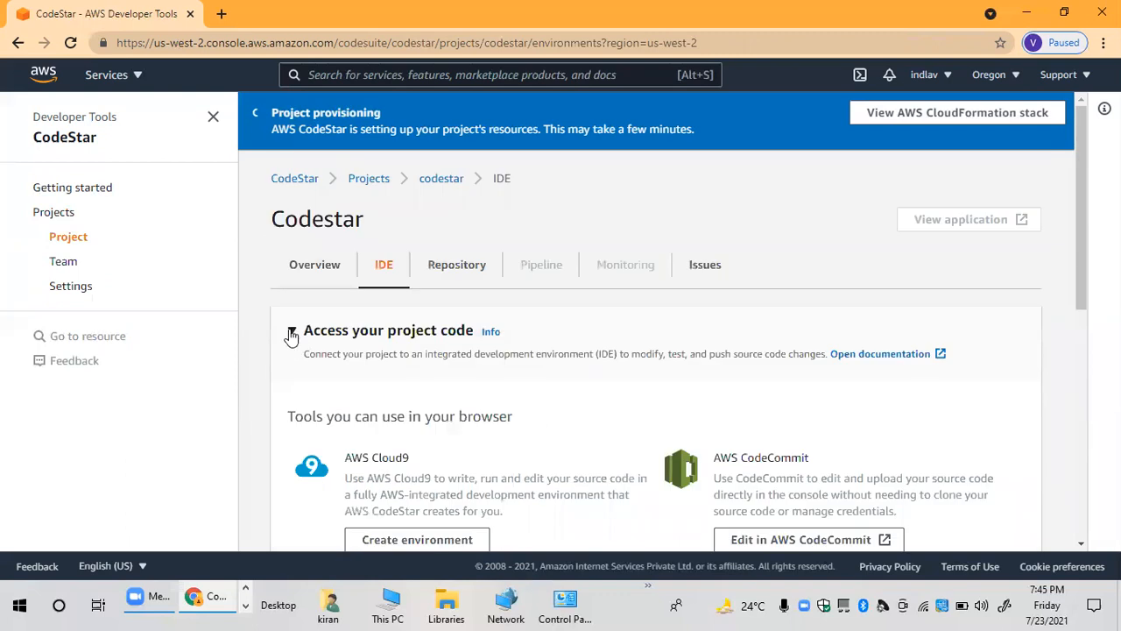
pyautogui.click(291, 331)
pyautogui.scroll(-1, 472, 355)
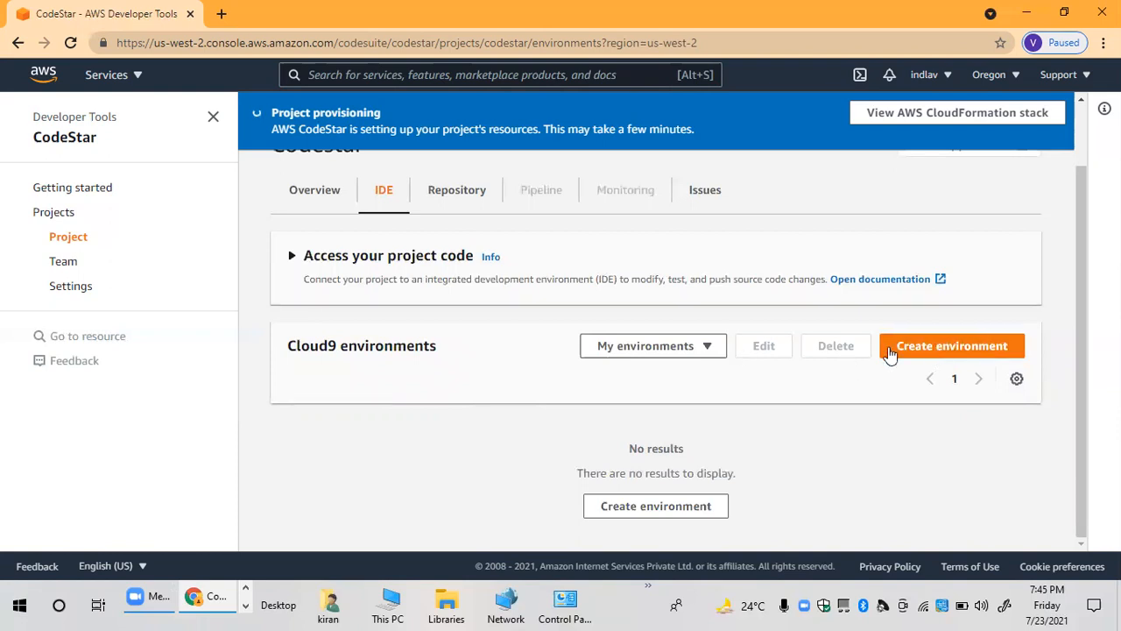
# Open the project's repository page and examine the repository details, most recent commit and pull requests
pyautogui.scroll(1, 636, 418)
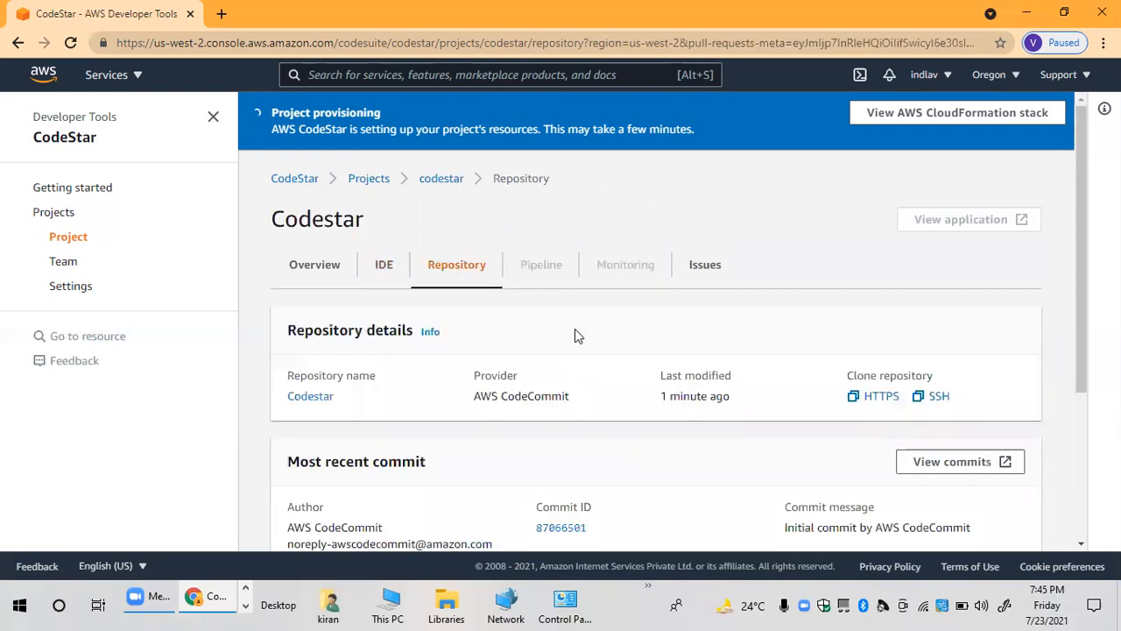
pyautogui.scroll(-1, 325, 320)
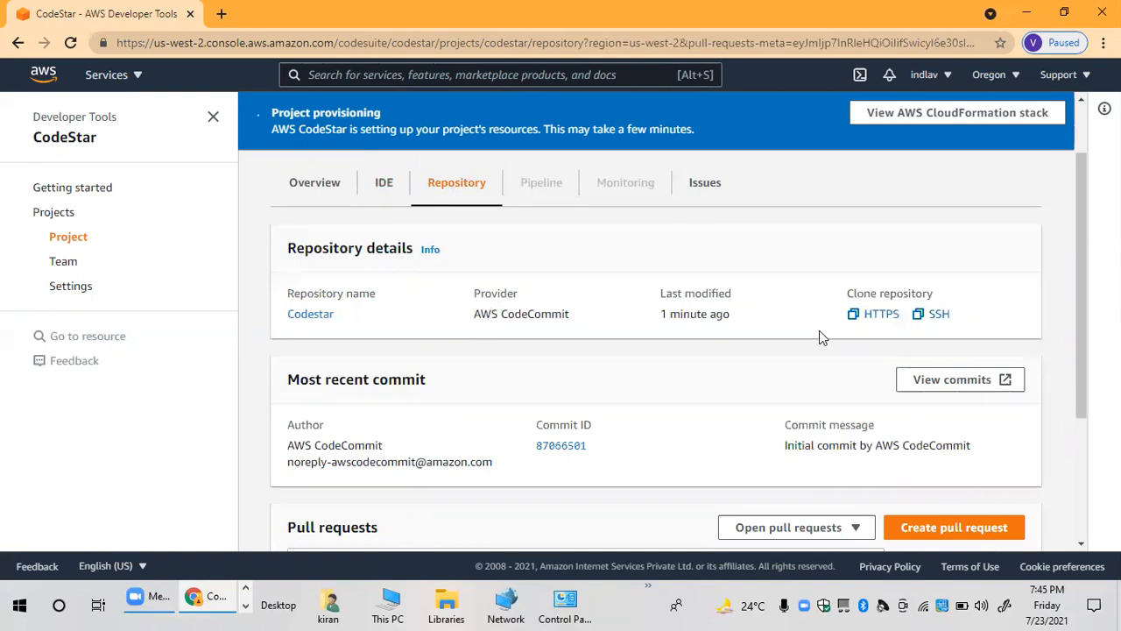
pyautogui.scroll(-2, 643, 432)
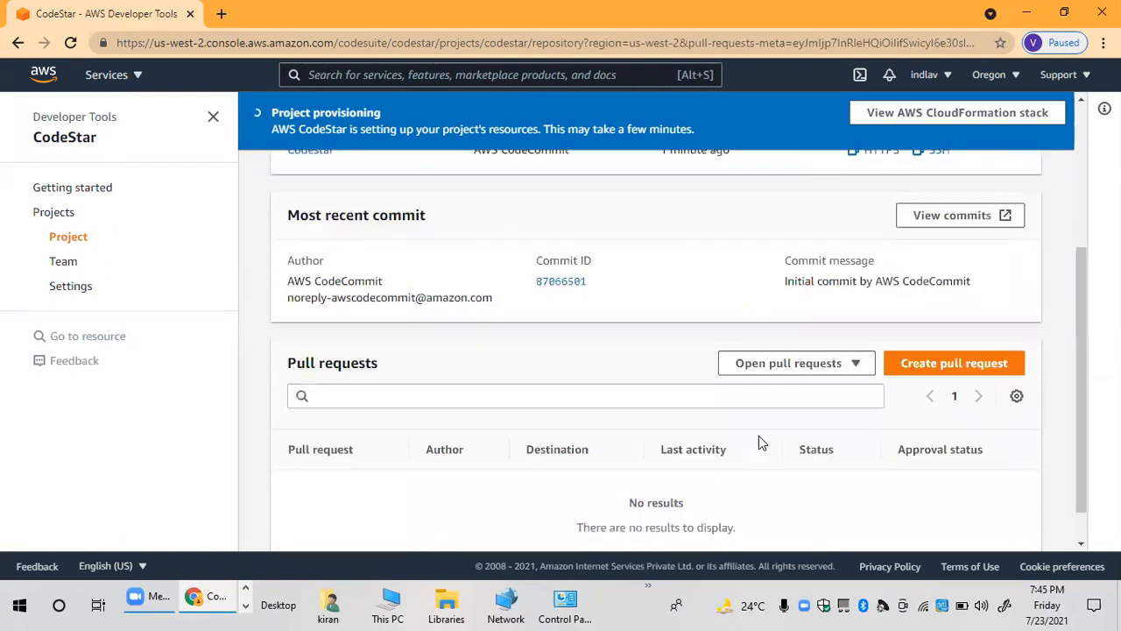
pyautogui.scroll(-1, 445, 358)
pyautogui.scroll(2, 560, 355)
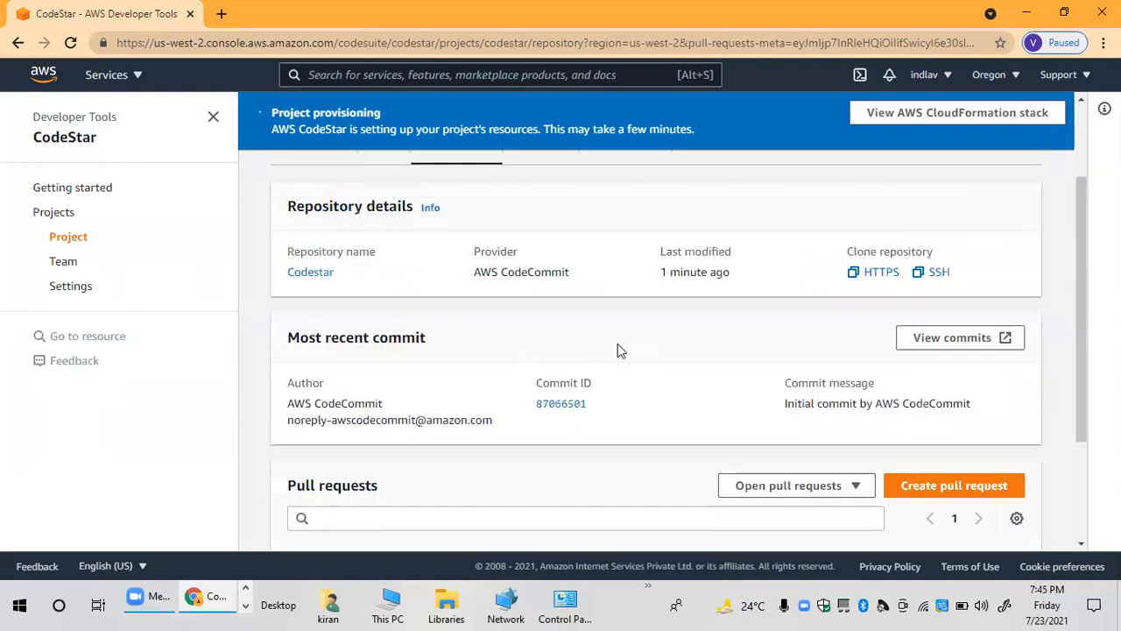
pyautogui.scroll(2, 560, 298)
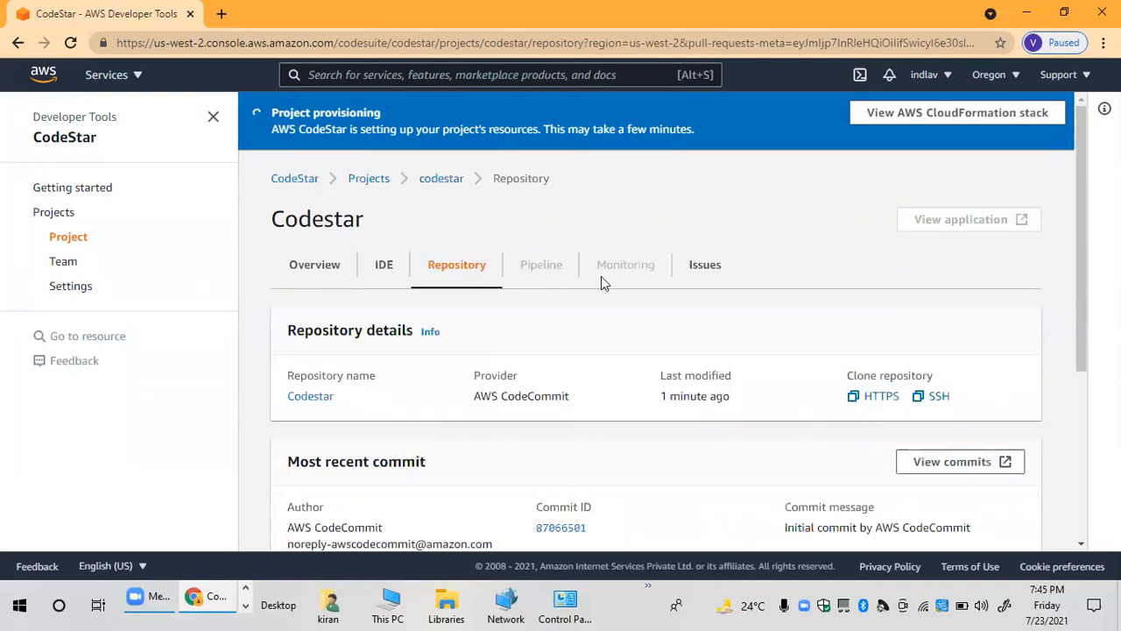
# View the project's external issue tracking options, and reopen the Codestar project from the project list
pyautogui.click(705, 271)
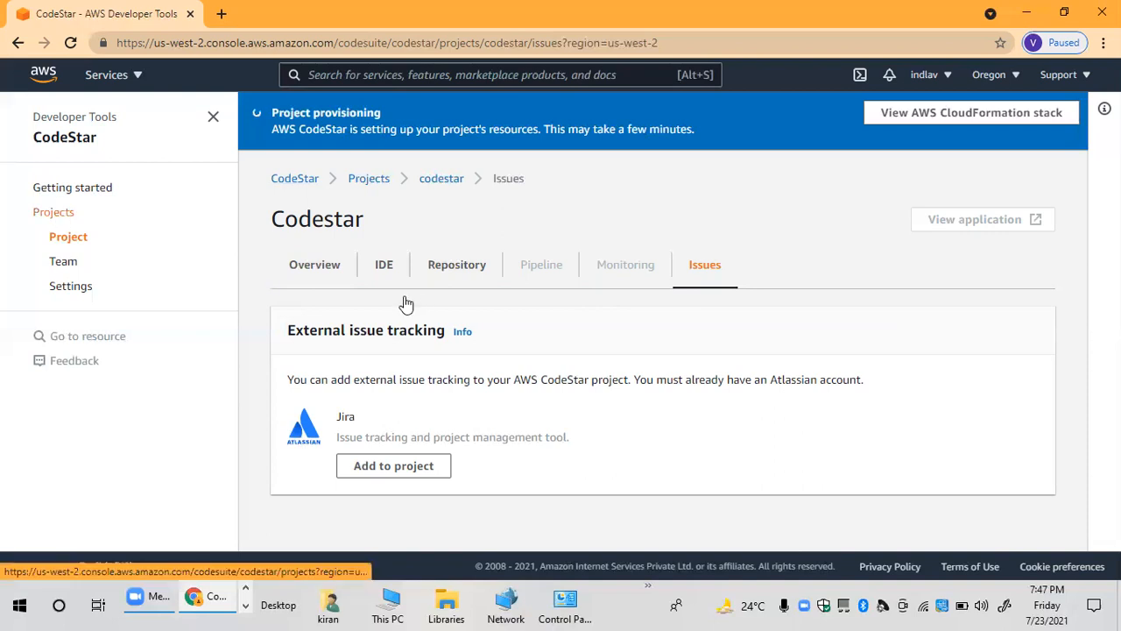
pyautogui.click(77, 245)
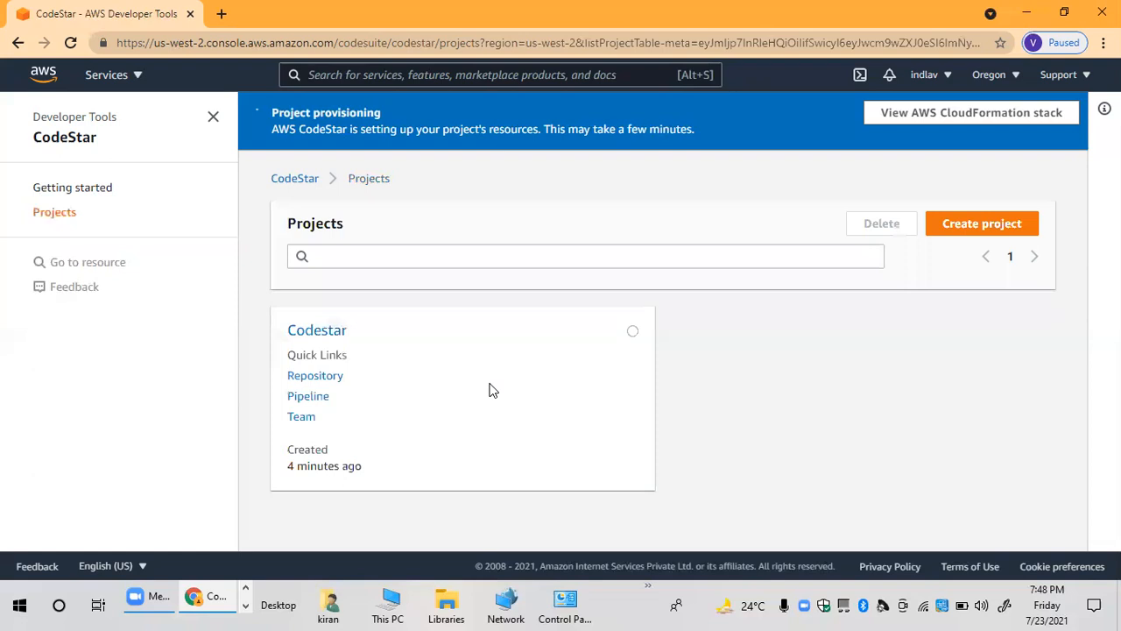
pyautogui.click(329, 337)
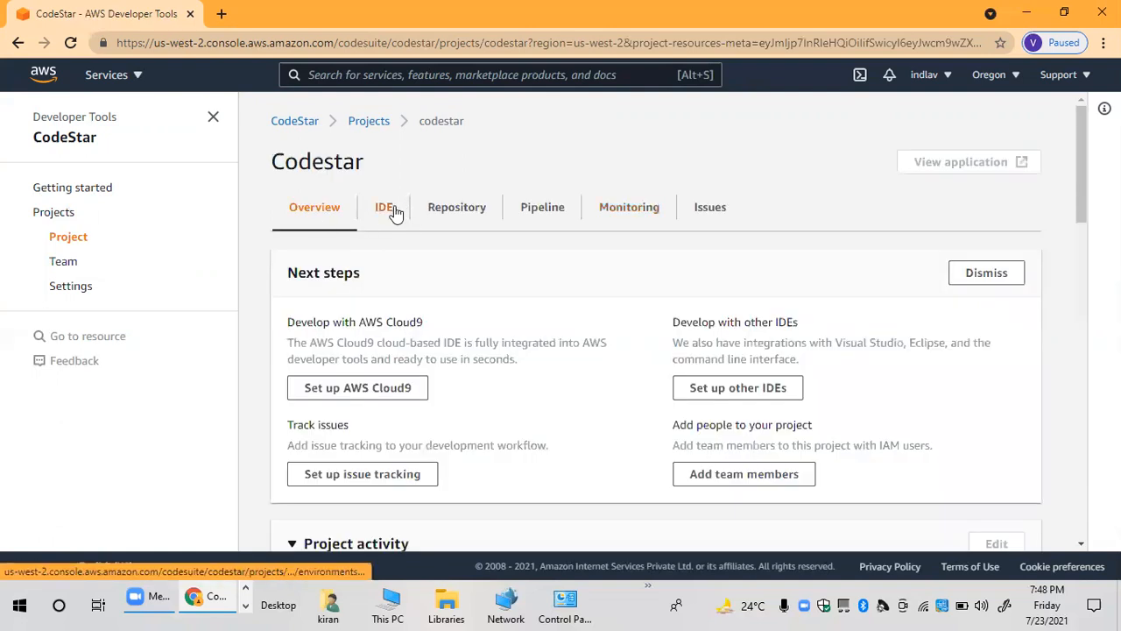
# Go through the project's IDE and repository pages, and examine the Source, Build and Deploy stages of its pipeline
pyautogui.click(394, 212)
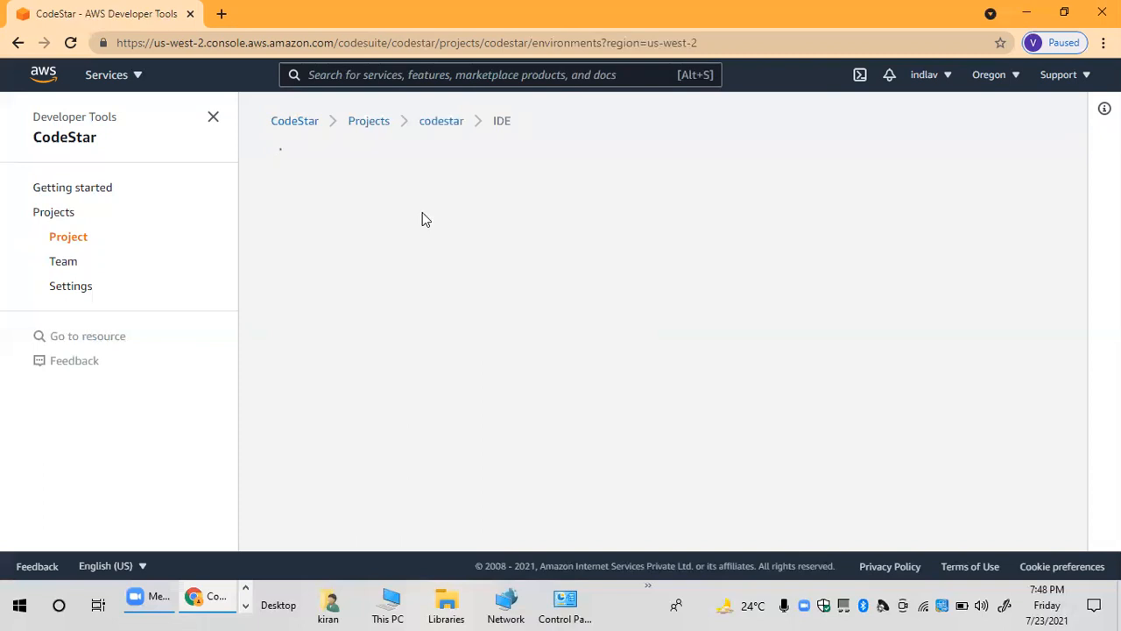
pyautogui.click(470, 208)
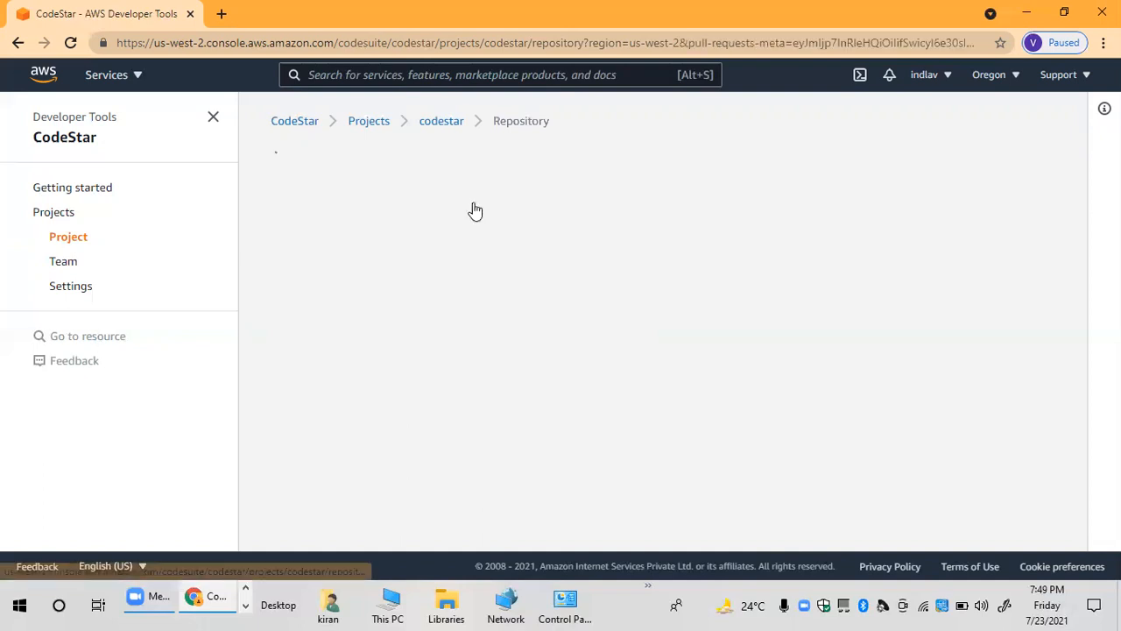
pyautogui.click(543, 213)
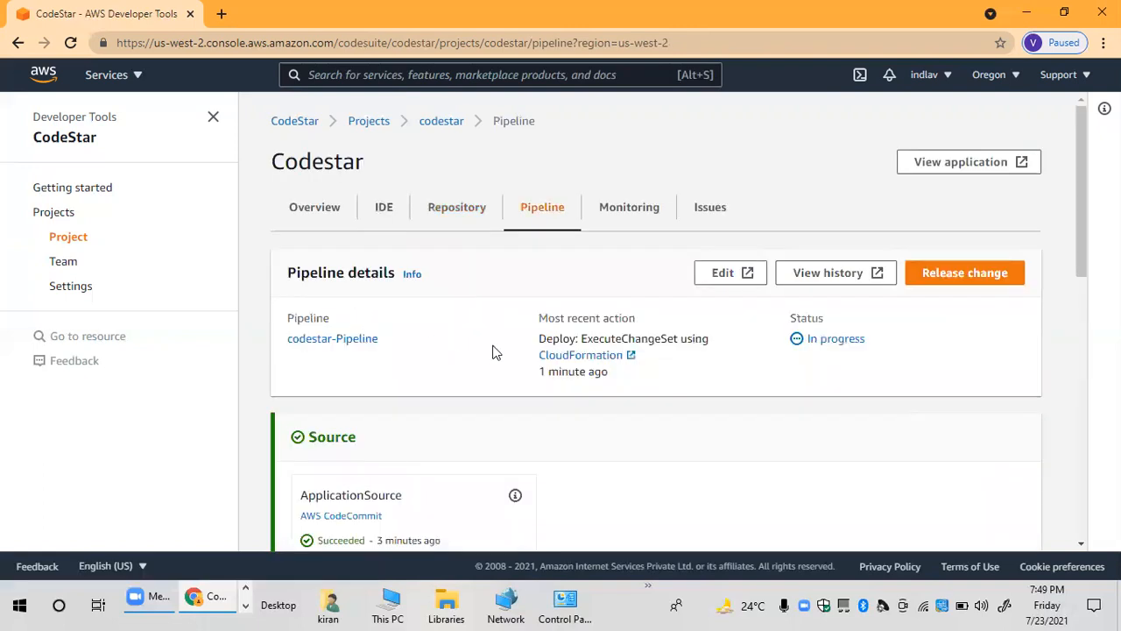
pyautogui.scroll(-1, 415, 353)
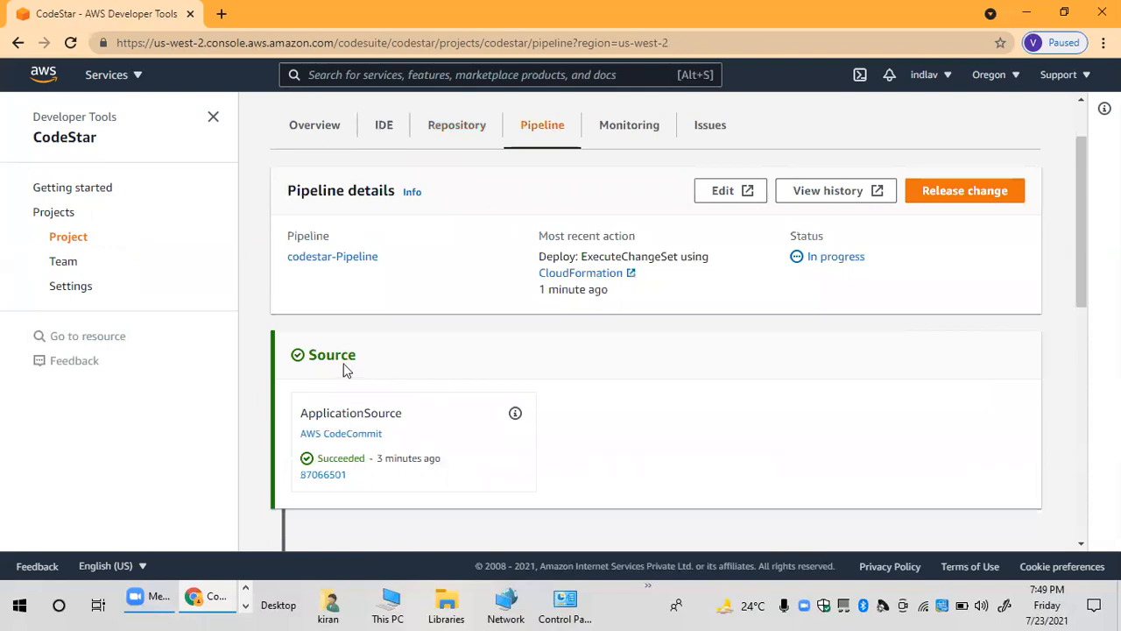
pyautogui.scroll(-1, 417, 358)
pyautogui.scroll(-2, 353, 312)
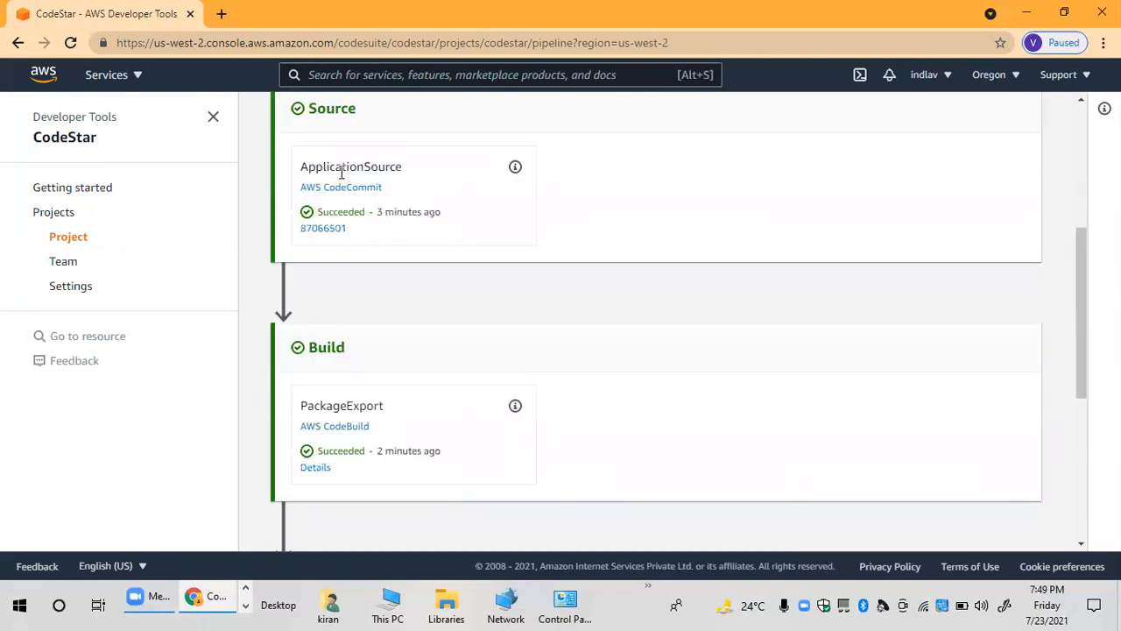
pyautogui.scroll(-1, 380, 268)
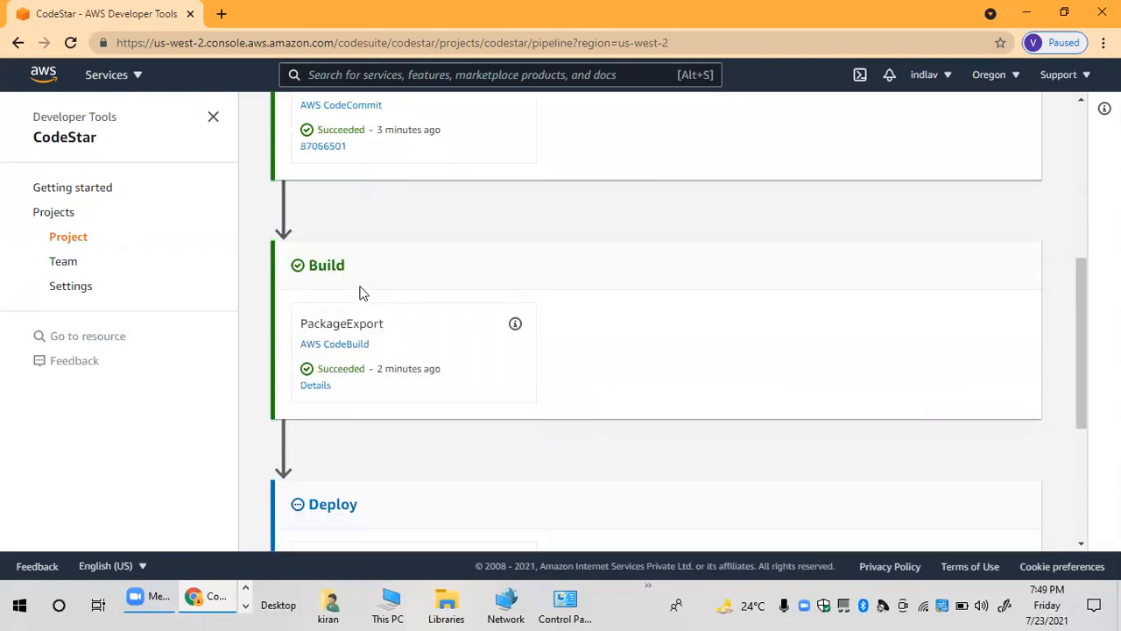
pyautogui.scroll(-2, 358, 292)
pyautogui.scroll(-1, 346, 280)
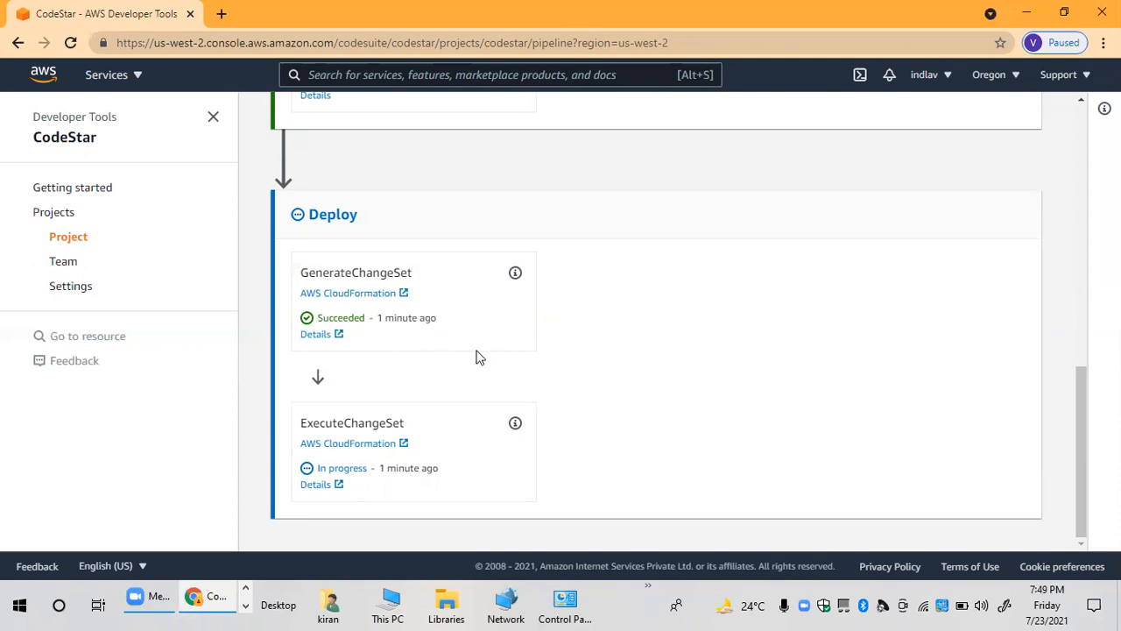
pyautogui.scroll(6, 478, 355)
pyautogui.scroll(2, 473, 350)
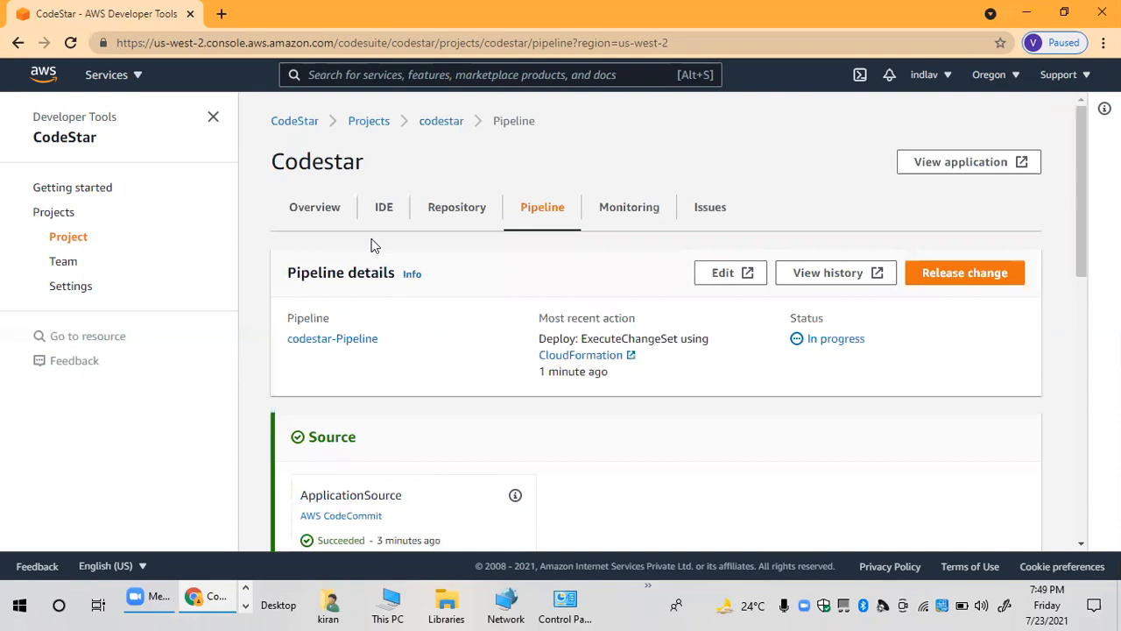
# Revisit the project overview, and reopen the pipeline page to recheck the status of every stage through ExecuteChangeSet
pyautogui.click(333, 214)
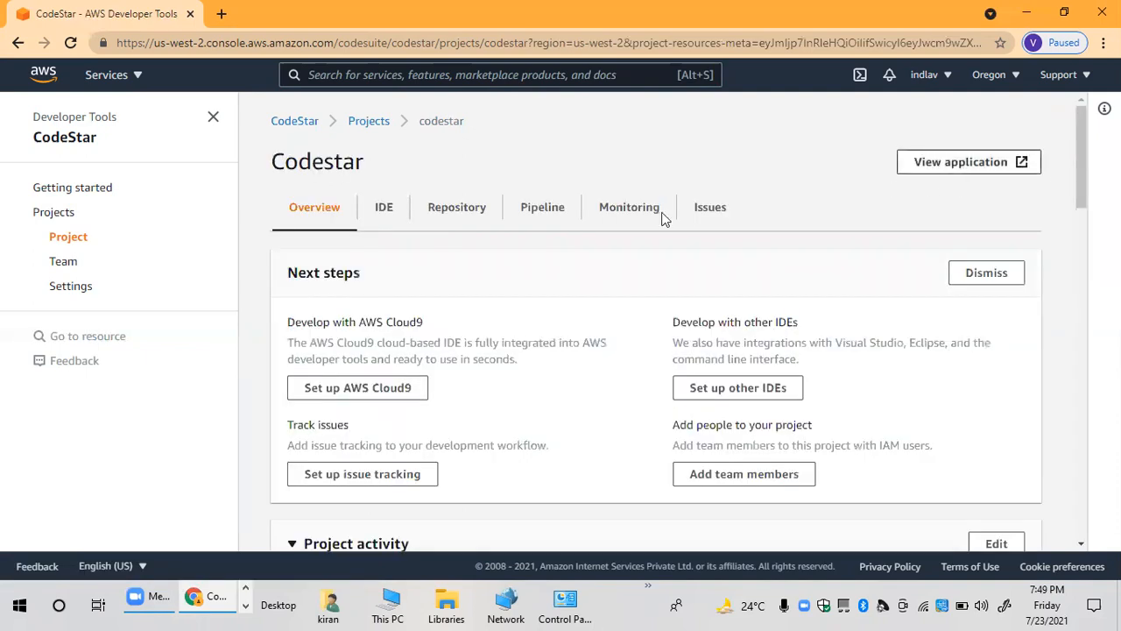
pyautogui.click(539, 216)
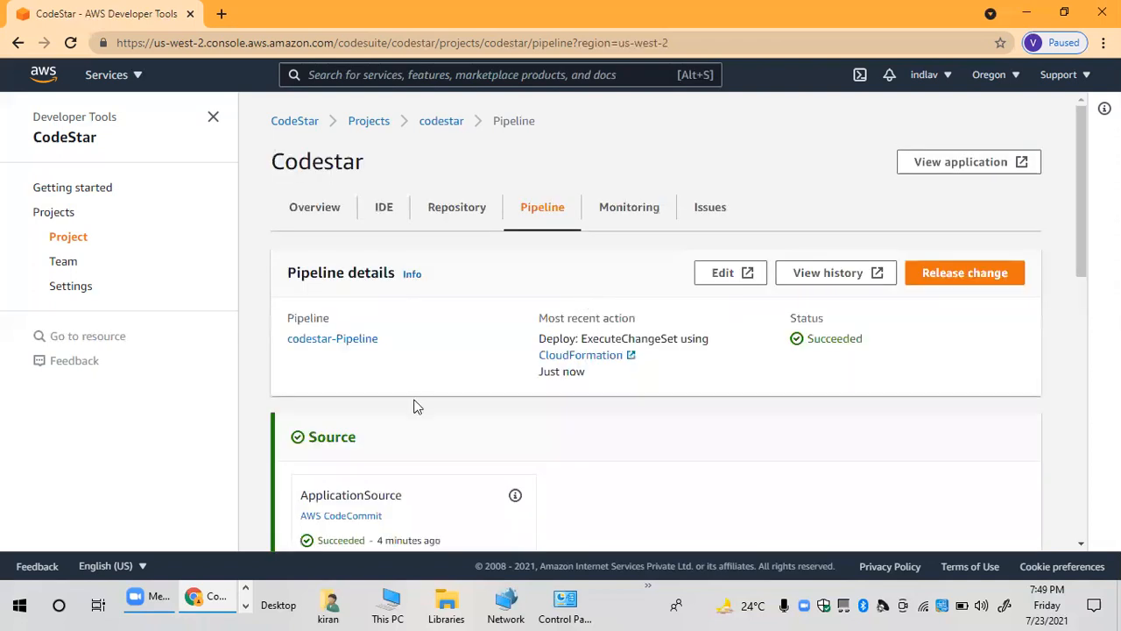
pyautogui.scroll(-4, 417, 405)
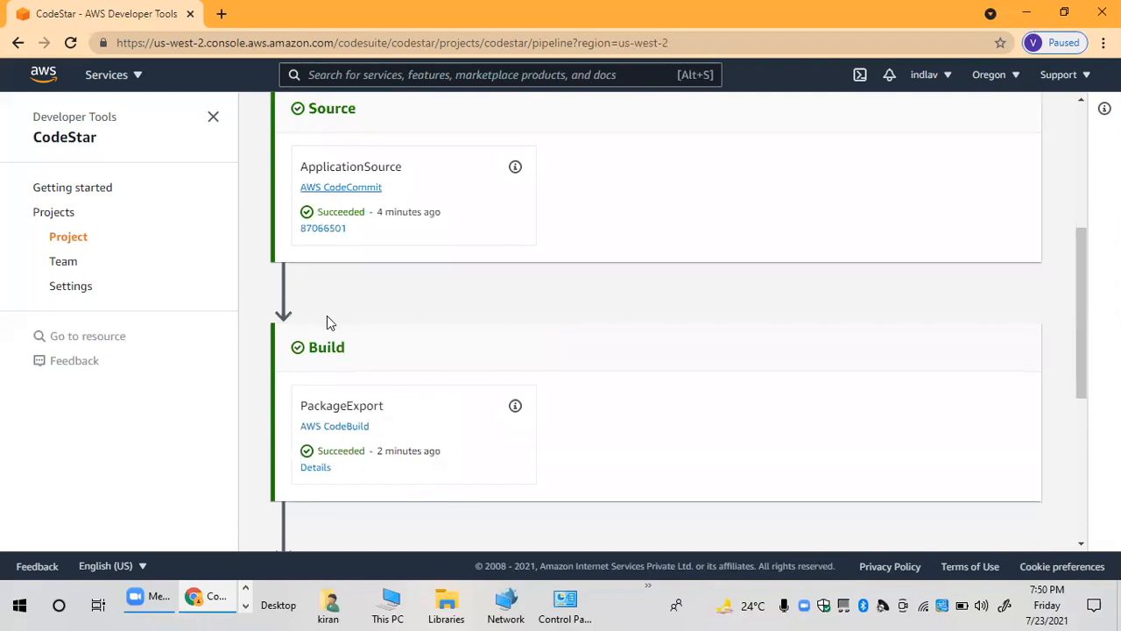
pyautogui.scroll(-2, 329, 329)
pyautogui.scroll(-2, 326, 336)
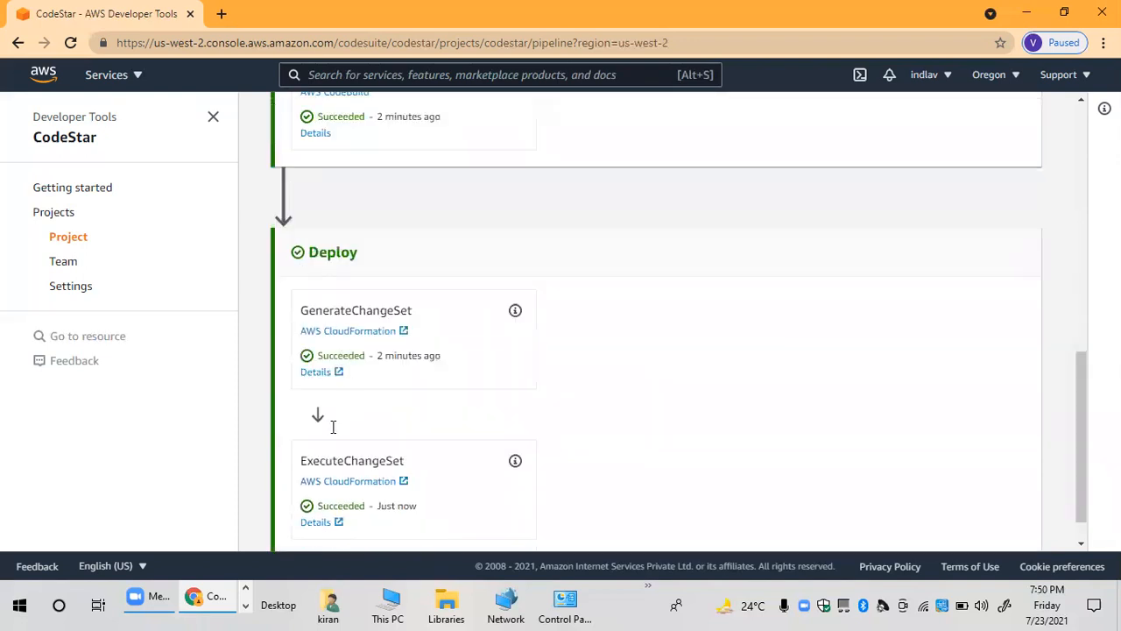
pyautogui.scroll(-1, 333, 427)
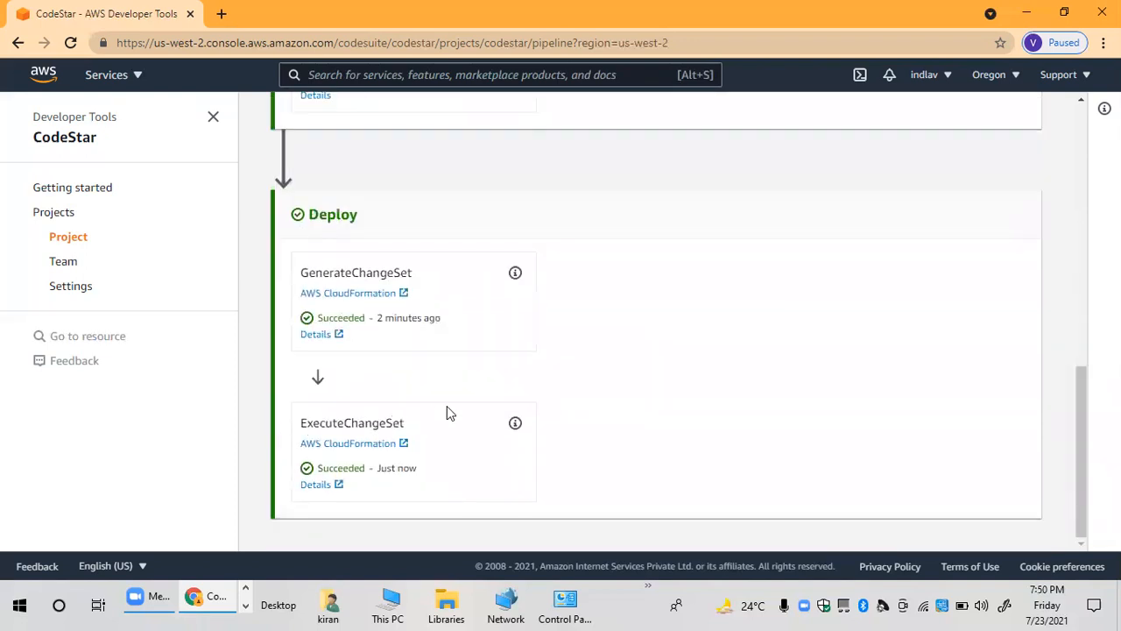
pyautogui.scroll(10, 446, 406)
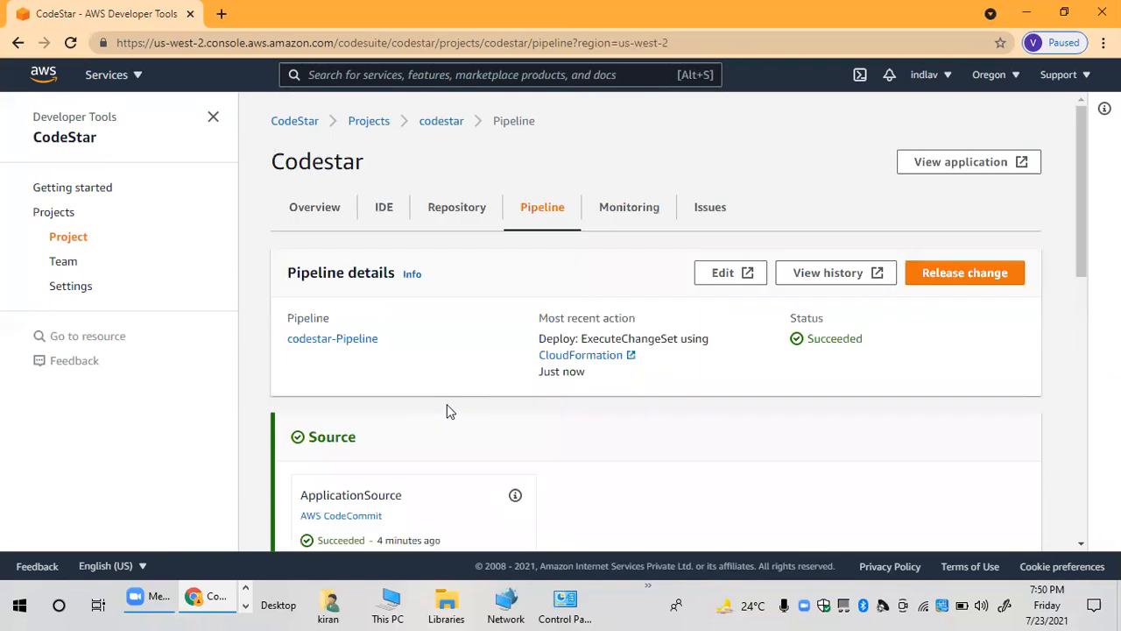
# View the deployed Node.js web application from the project page and follow the Twitter link beside its congratulations message
pyautogui.click(969, 174)
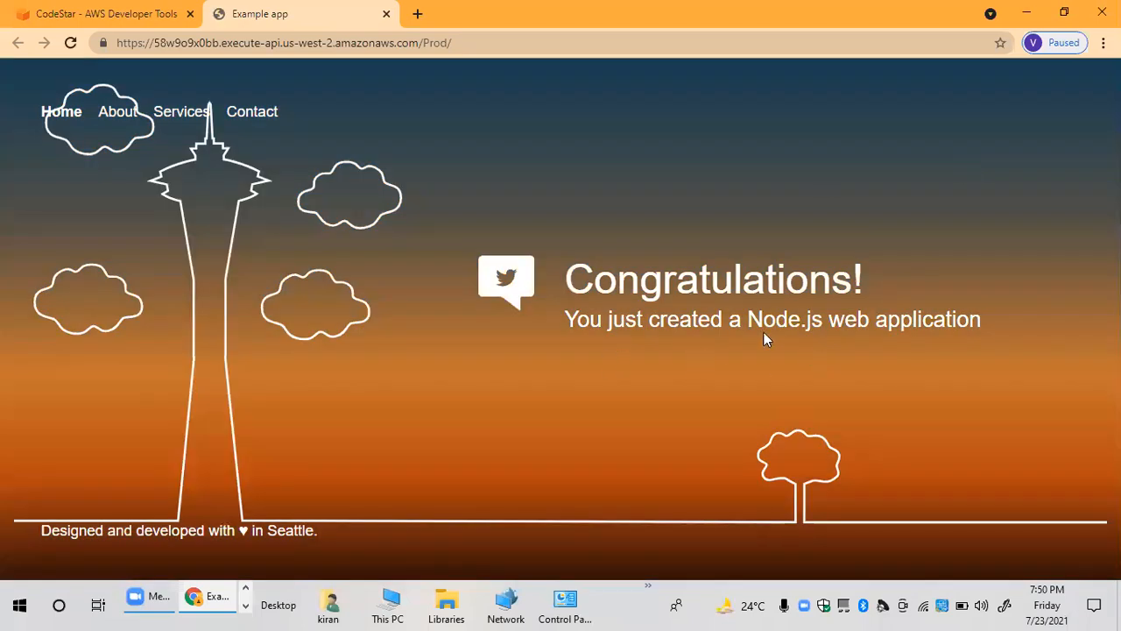
pyautogui.click(508, 280)
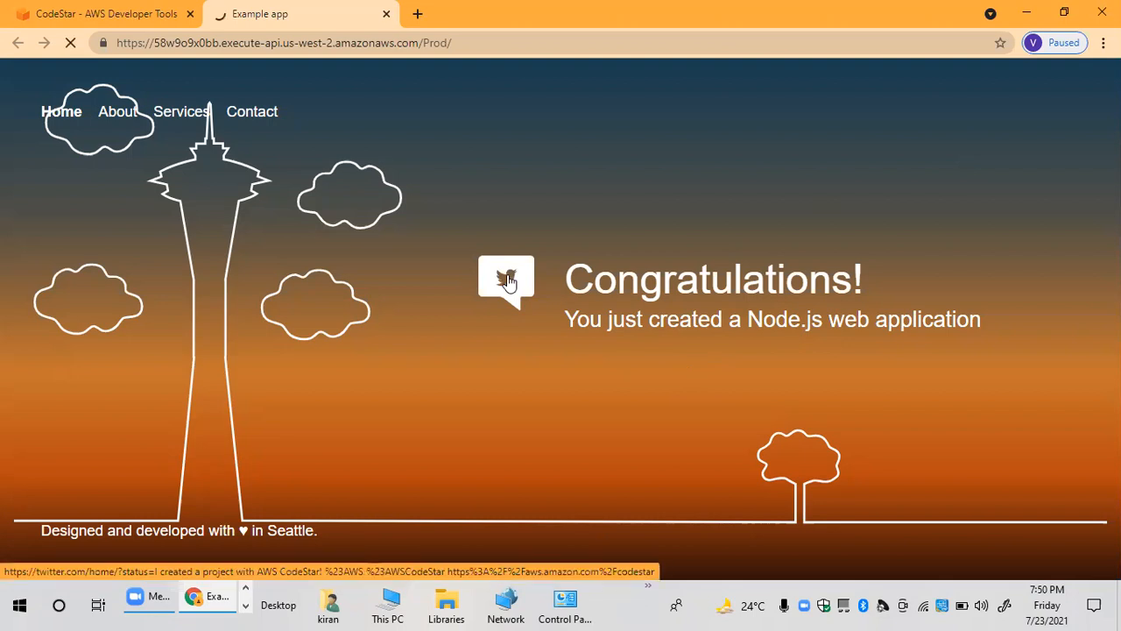